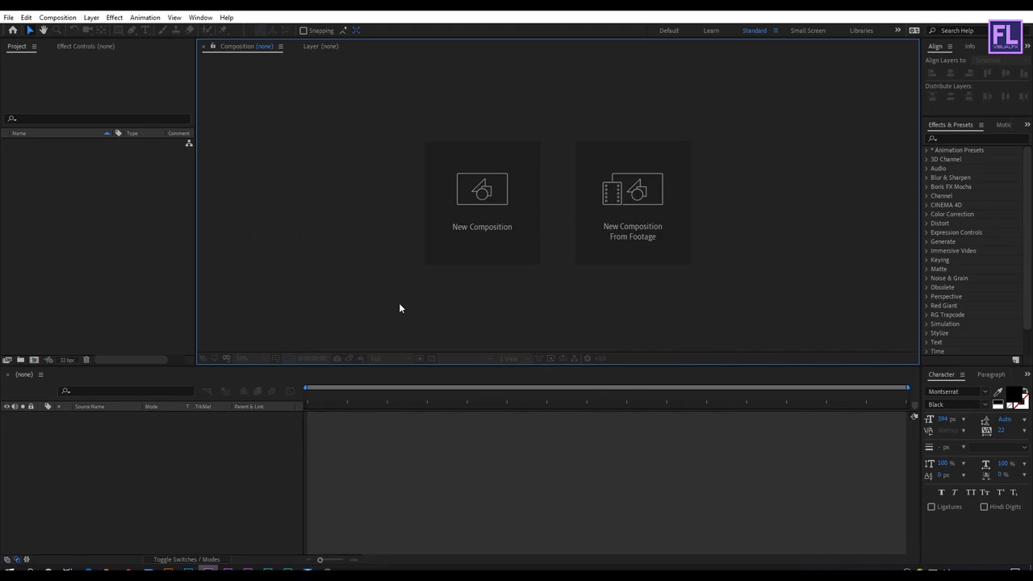
Make a new composition named Main at 1920×1080, 30 fps, ten seconds long.
click(526, 210)
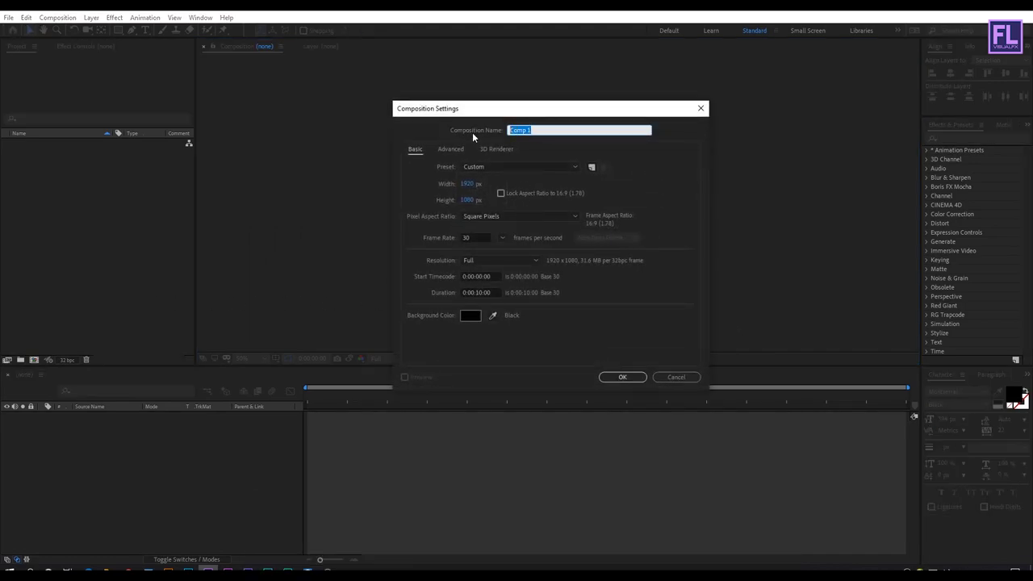
text(Main)
click(622, 377)
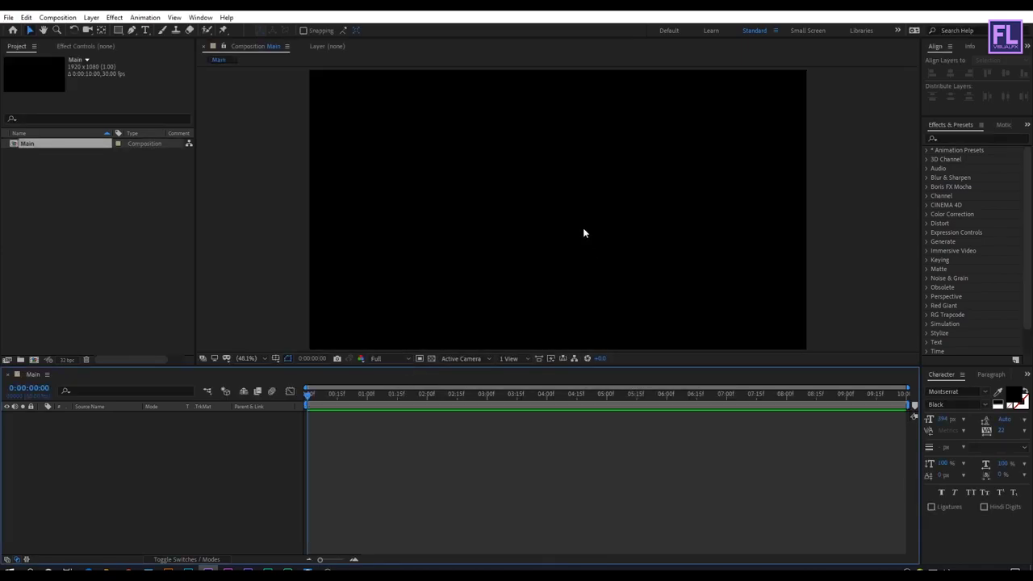
On the Coolors trending page, scroll to find the grey nine-shade palette with 1,574 saves.
click(129, 568)
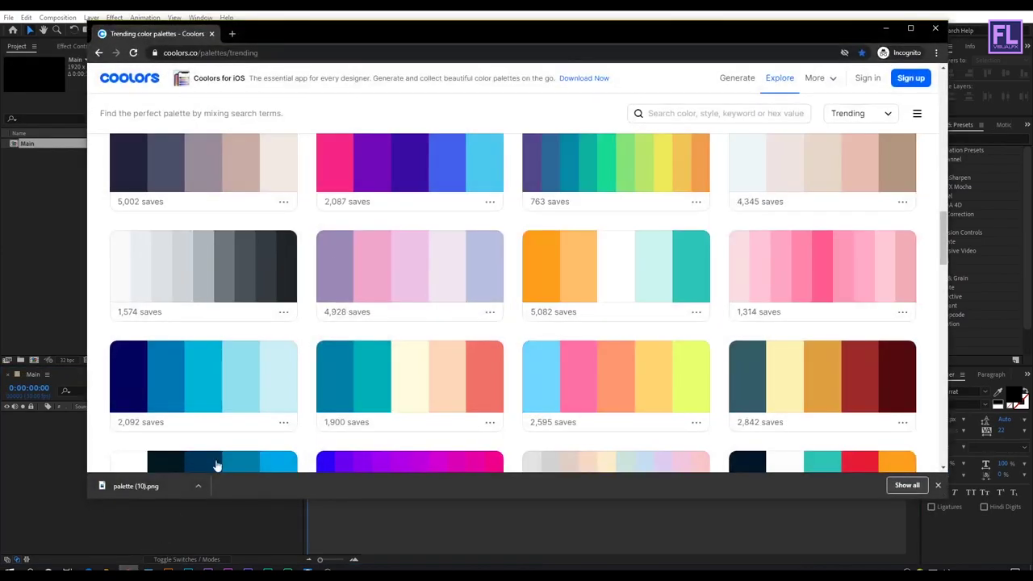
scroll(521, 260, up, 10)
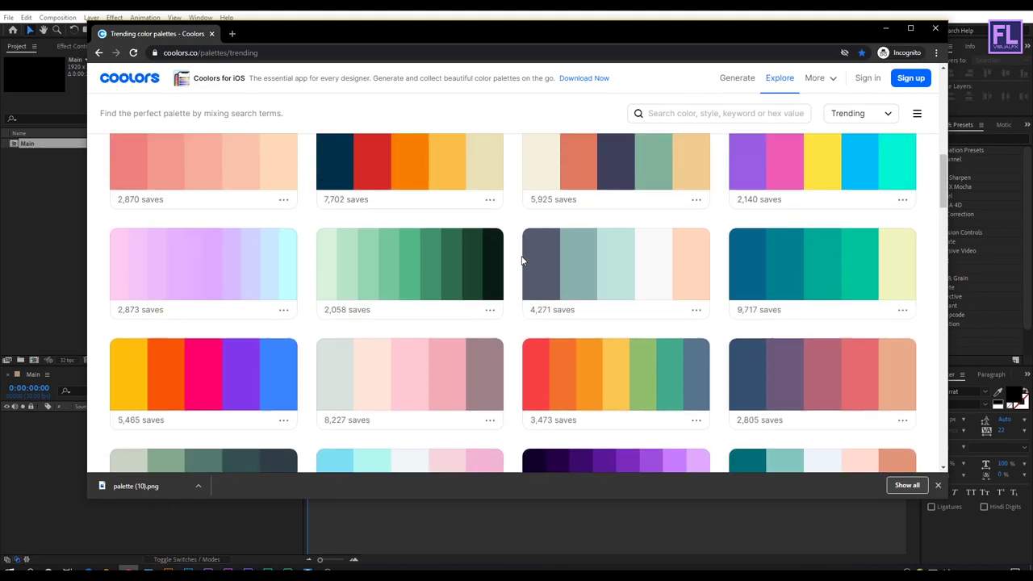
scroll(556, 236, up, 2)
scroll(422, 223, down, 3)
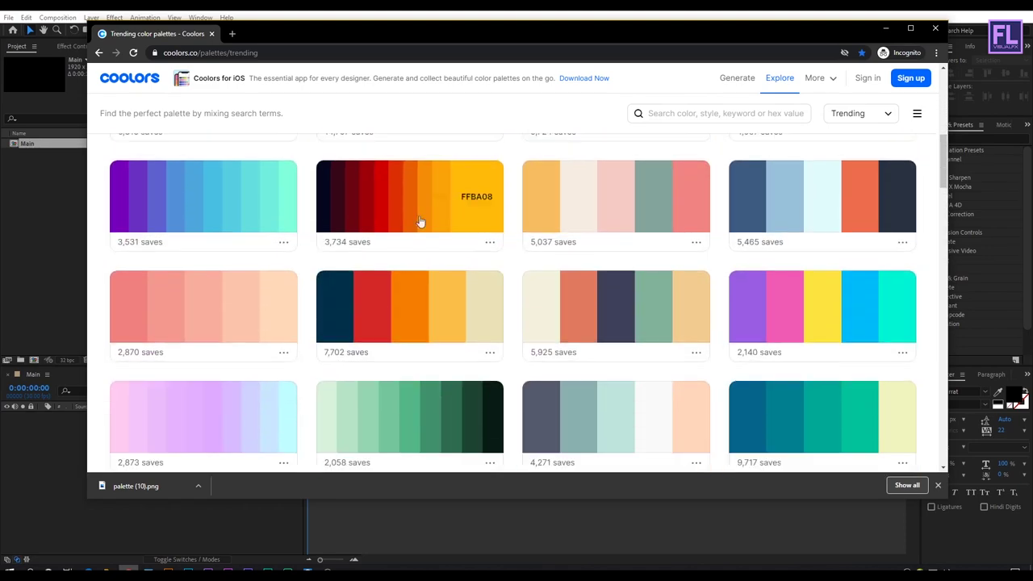
scroll(572, 247, down, 3)
scroll(197, 230, down, 2)
scroll(767, 157, down, 2)
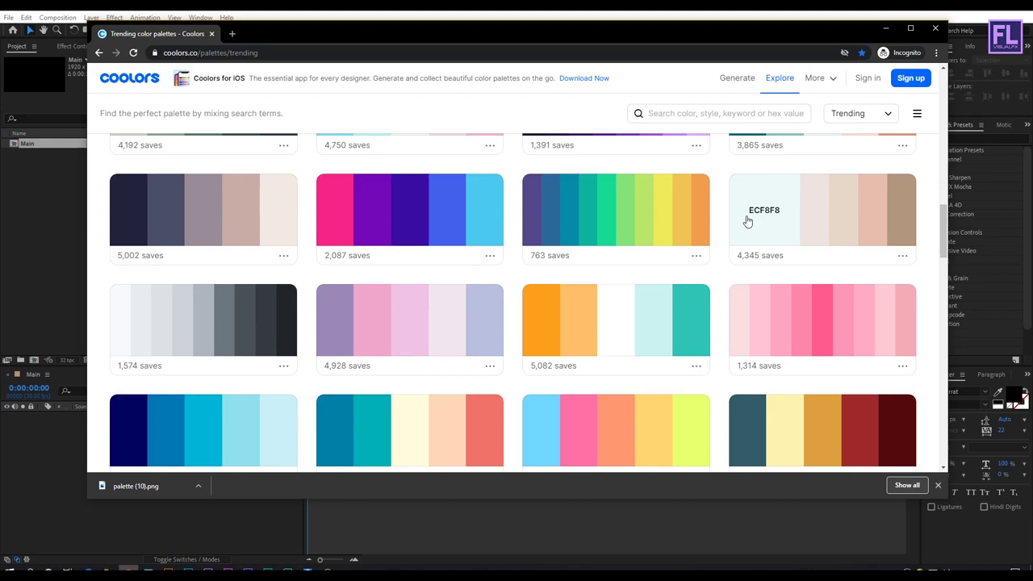
scroll(750, 288, down, 3)
scroll(750, 292, up, 1)
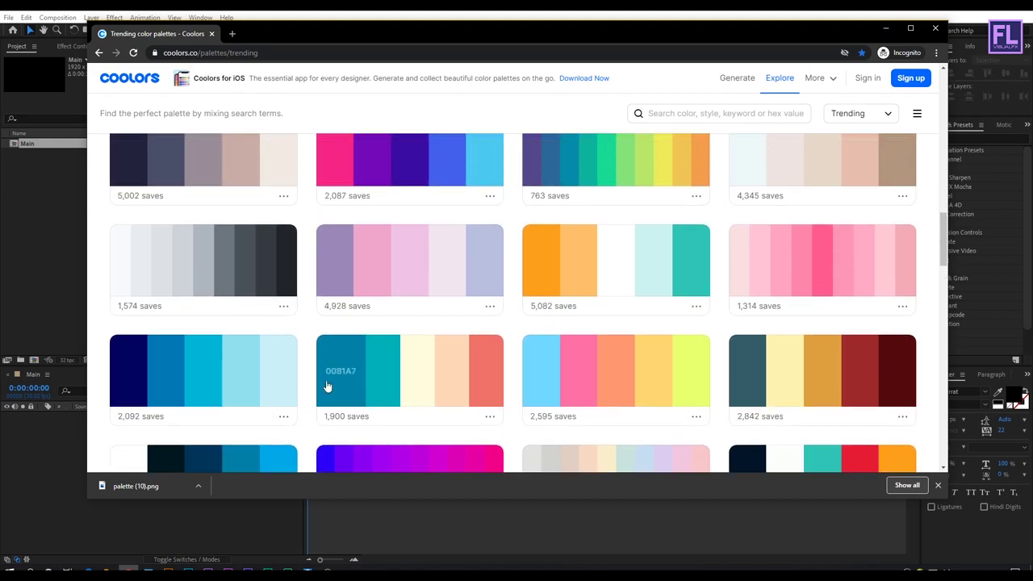
Export that grey palette as an image and bring palette (11).png into the project.
click(283, 312)
click(291, 292)
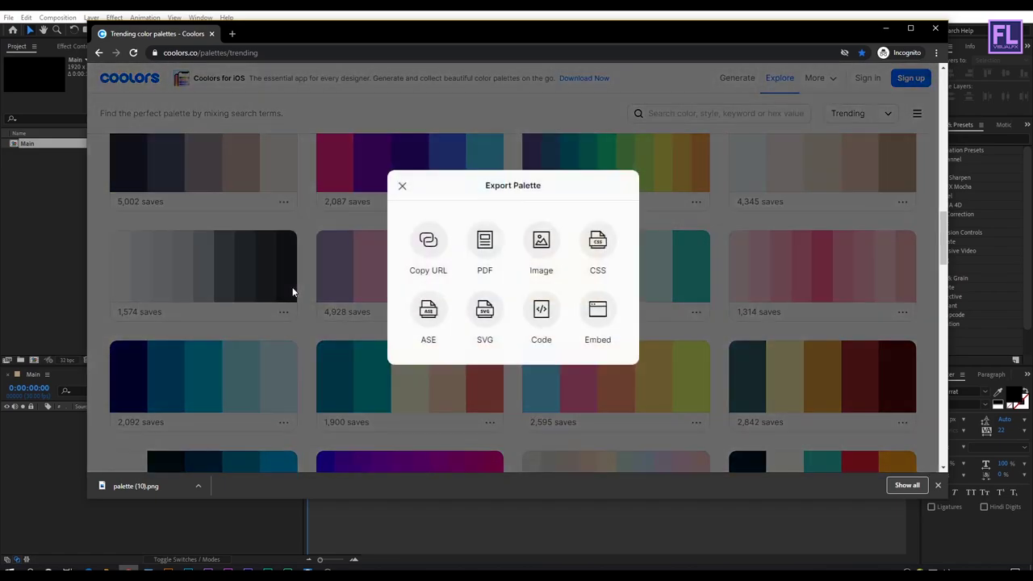
click(541, 239)
click(483, 355)
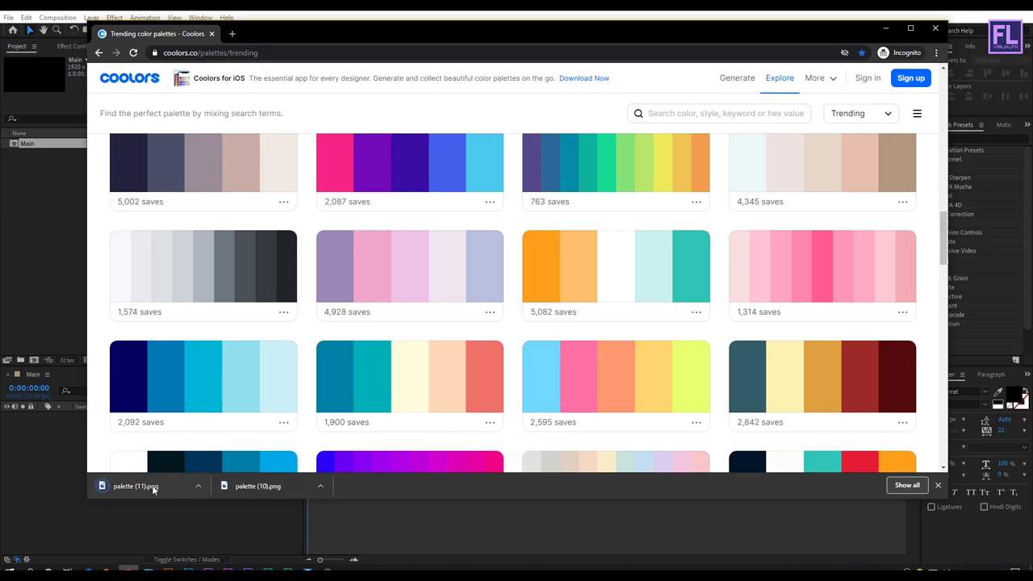
drag(155, 490, 57, 258)
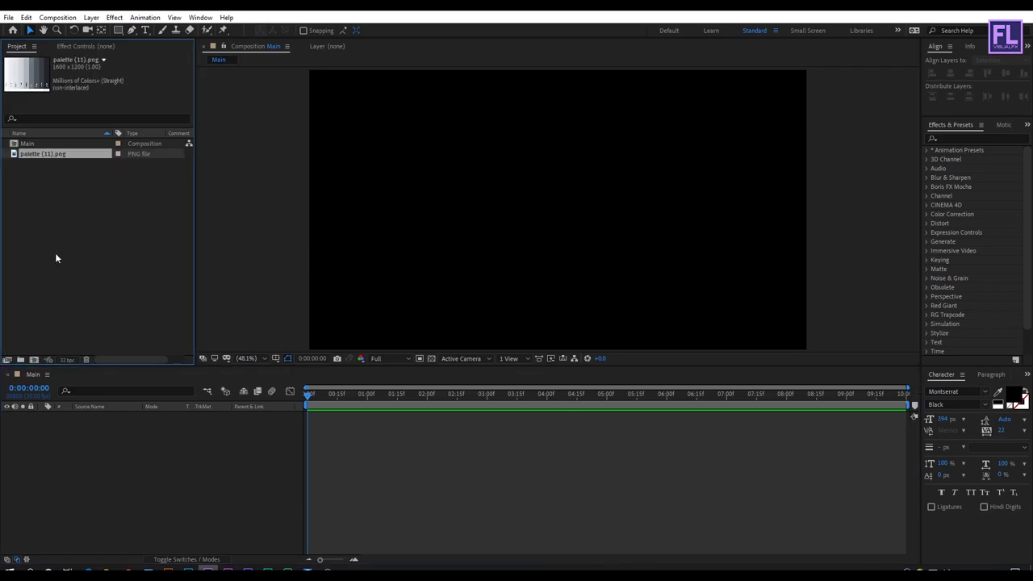
Add palette (11).png to Main, scale it down and park it in the lower-right corner.
drag(53, 155, 550, 200)
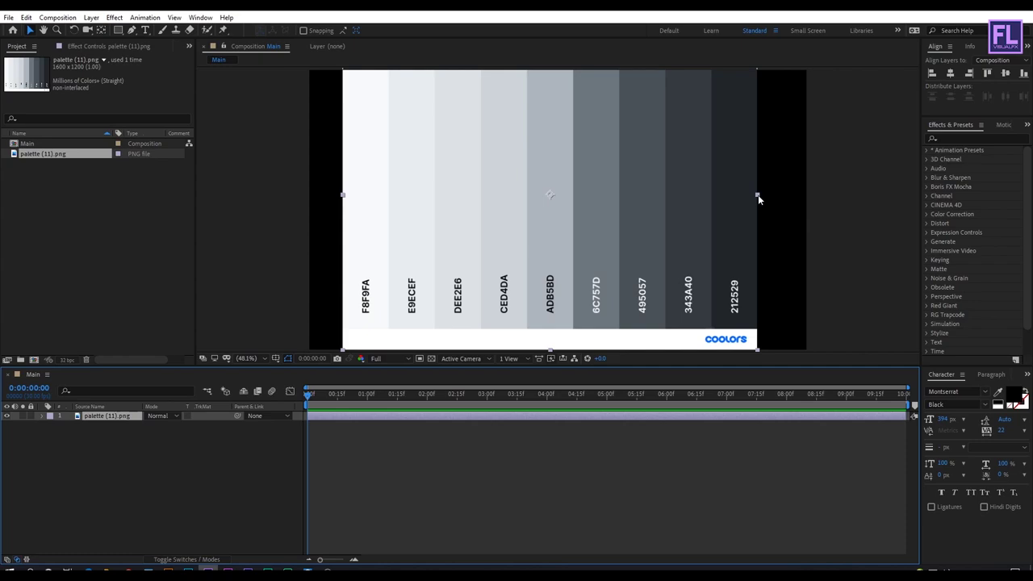
drag(758, 194, 606, 206)
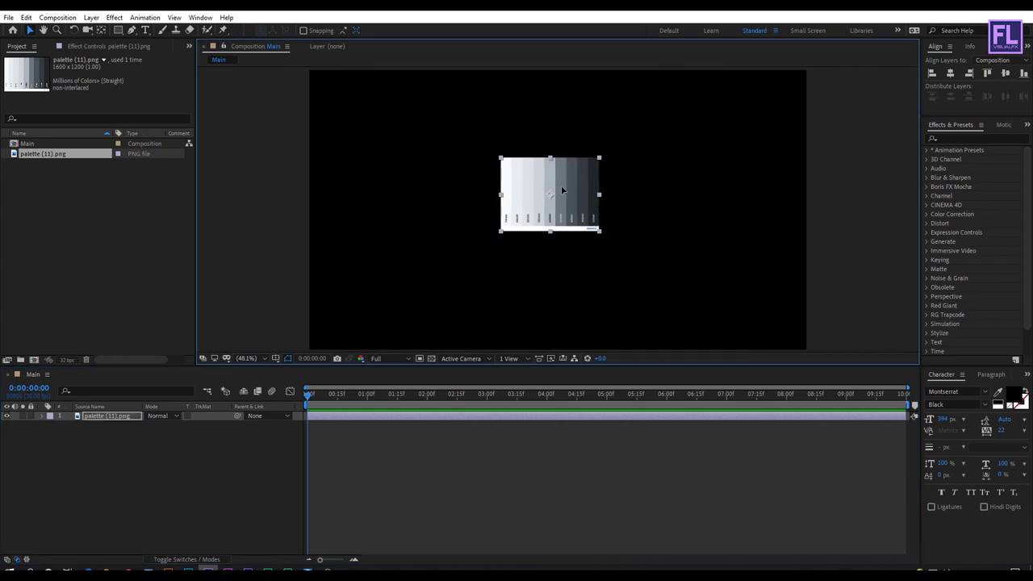
drag(582, 162, 799, 331)
click(836, 323)
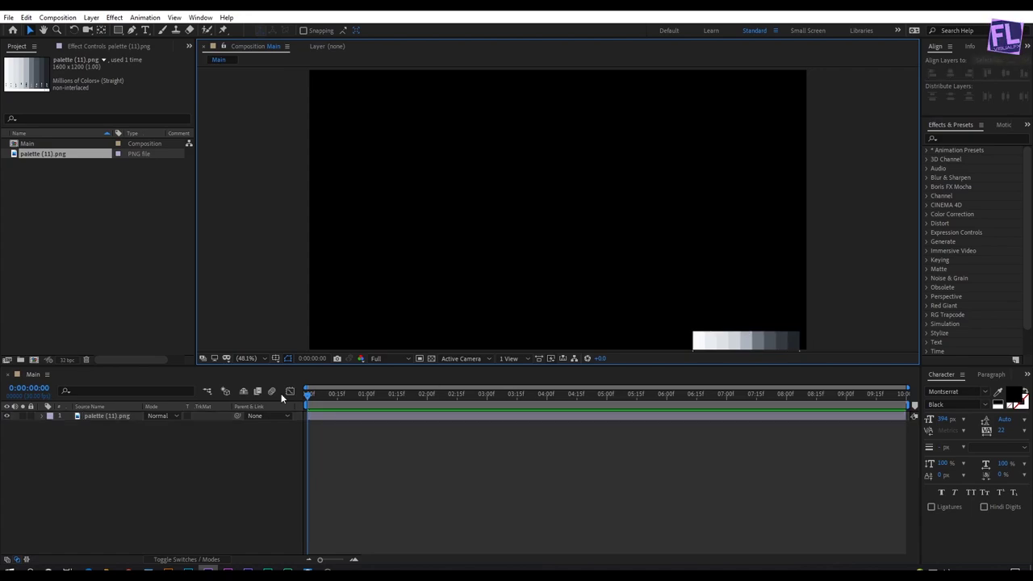
Add a solid named BG using the palette's white and move it below palette (11).png.
right_click(97, 467)
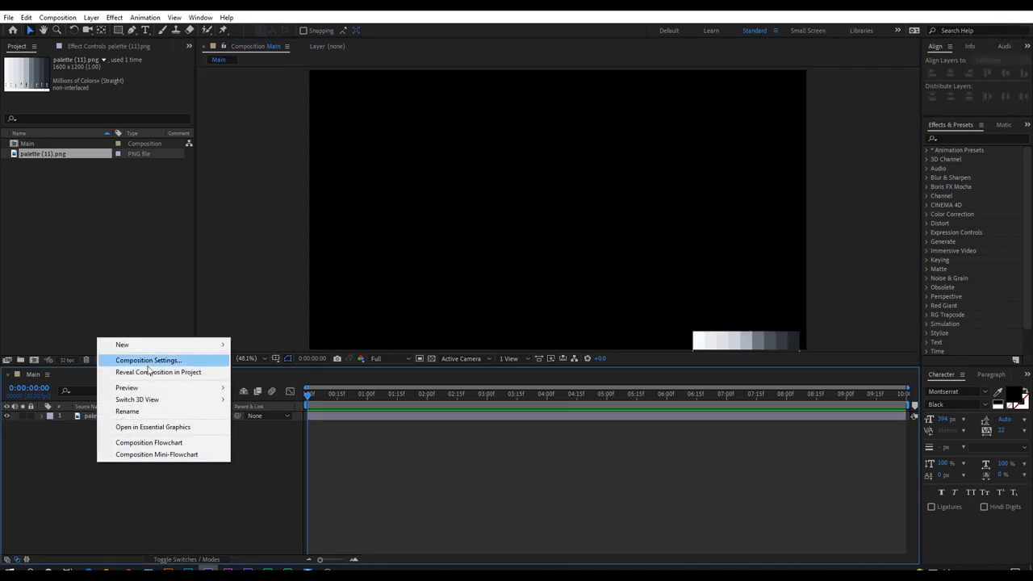
mouse_move(162, 345)
click(267, 377)
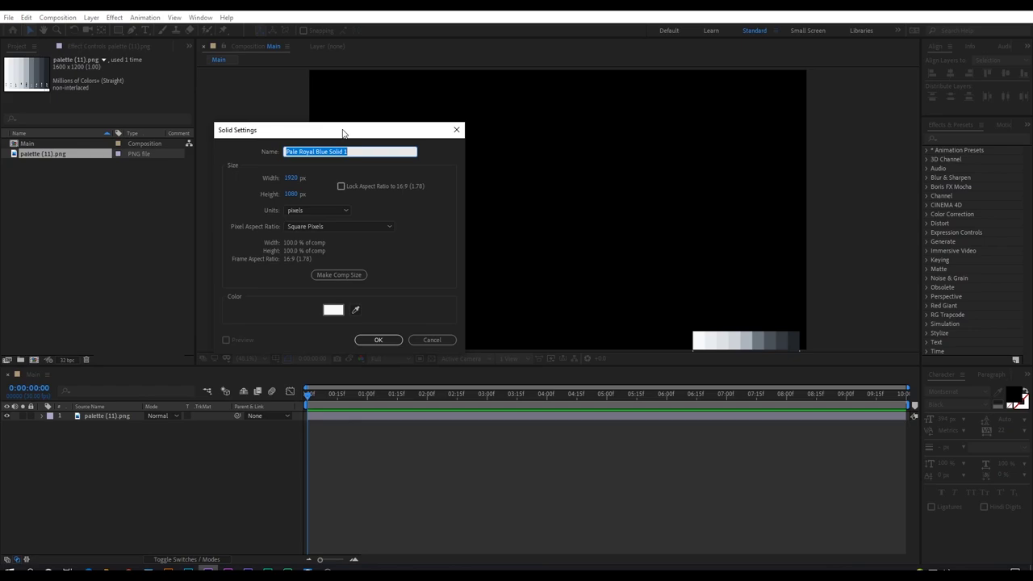
drag(343, 131, 392, 144)
text(BG)
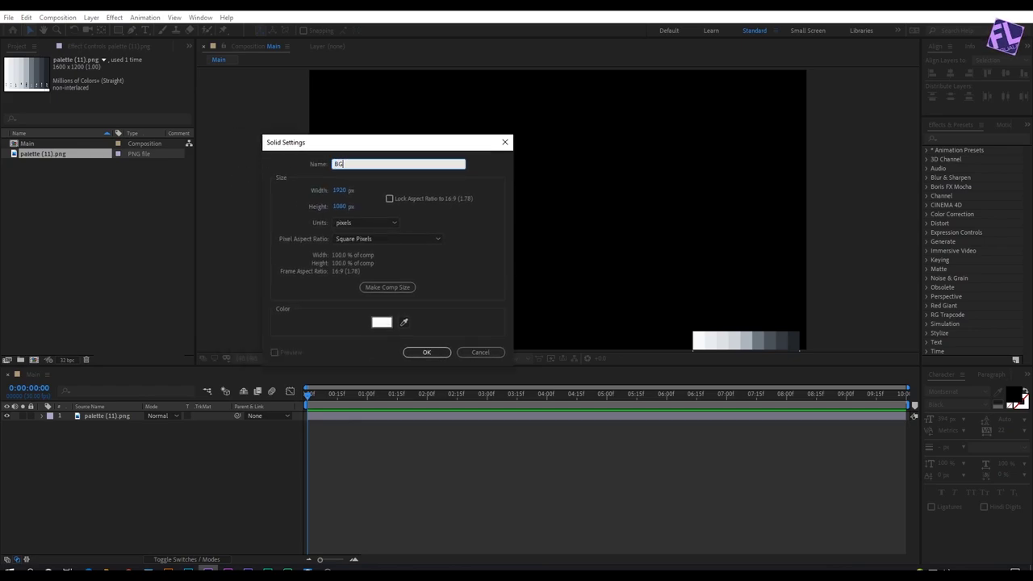
click(404, 322)
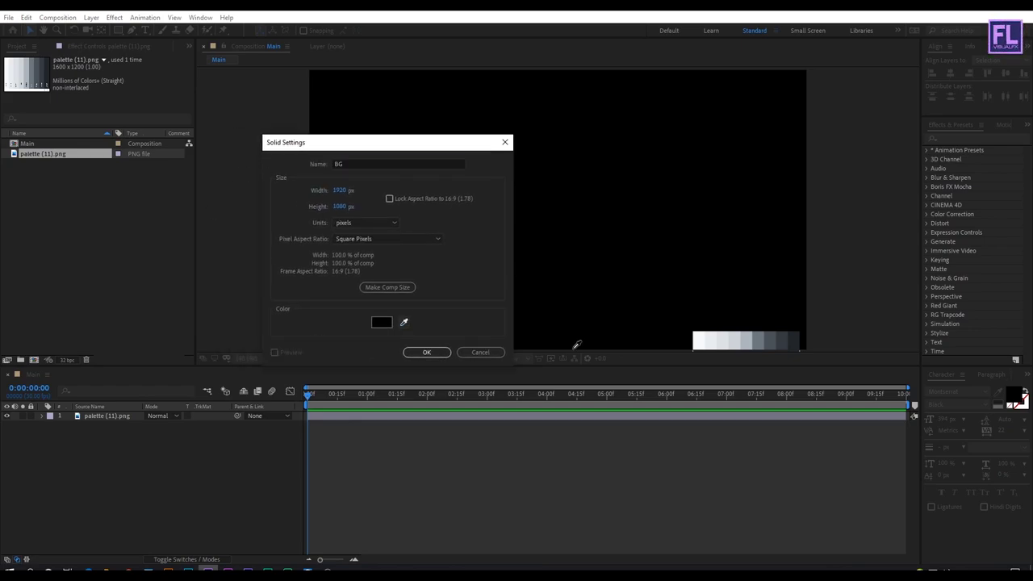
click(701, 337)
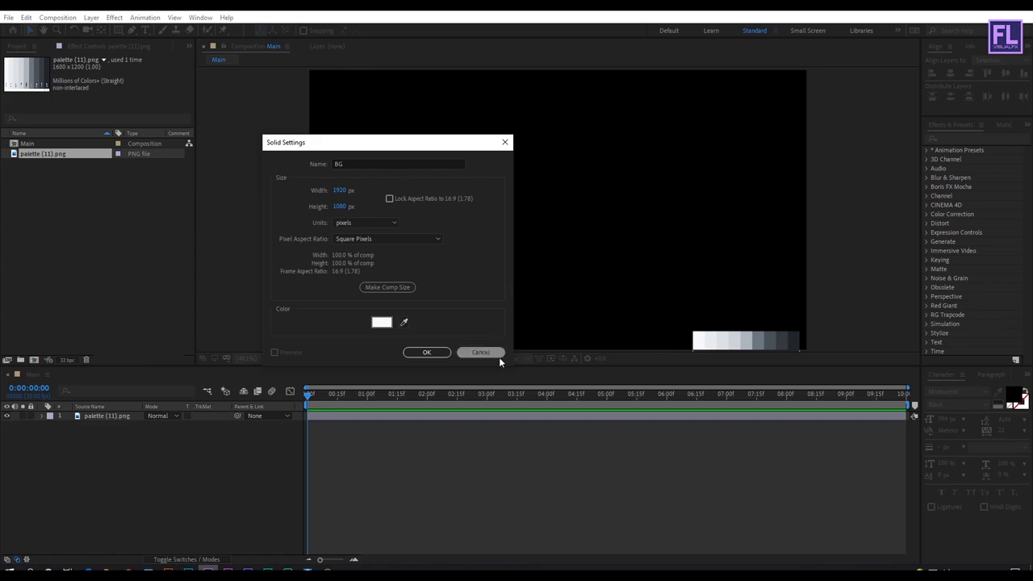
click(427, 351)
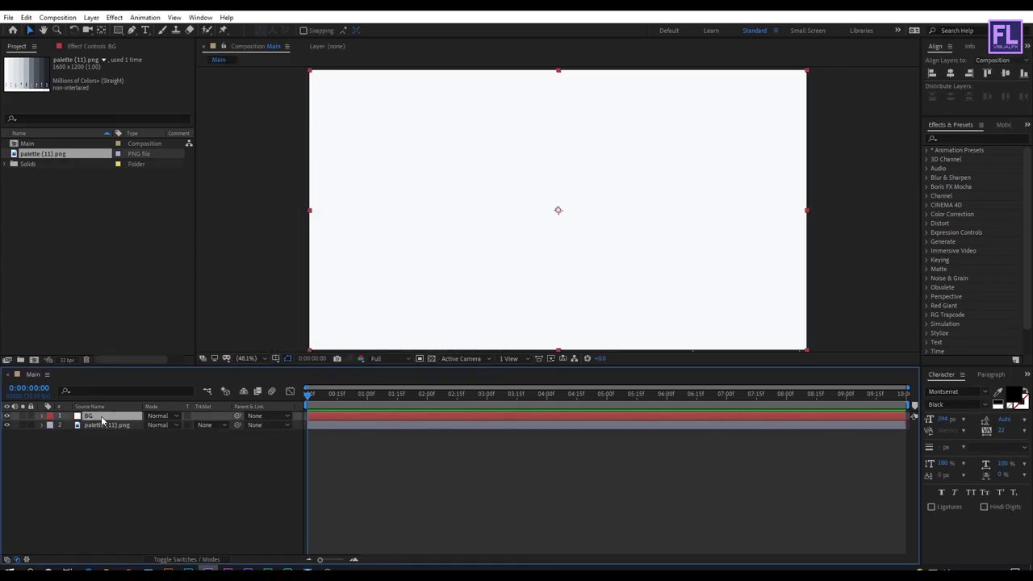
drag(102, 420, 102, 437)
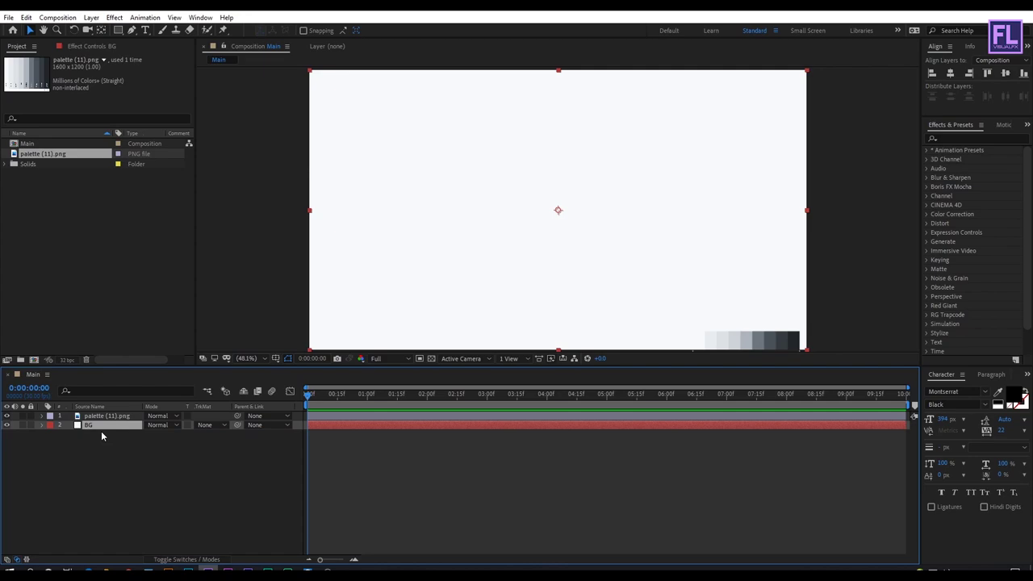
click(110, 466)
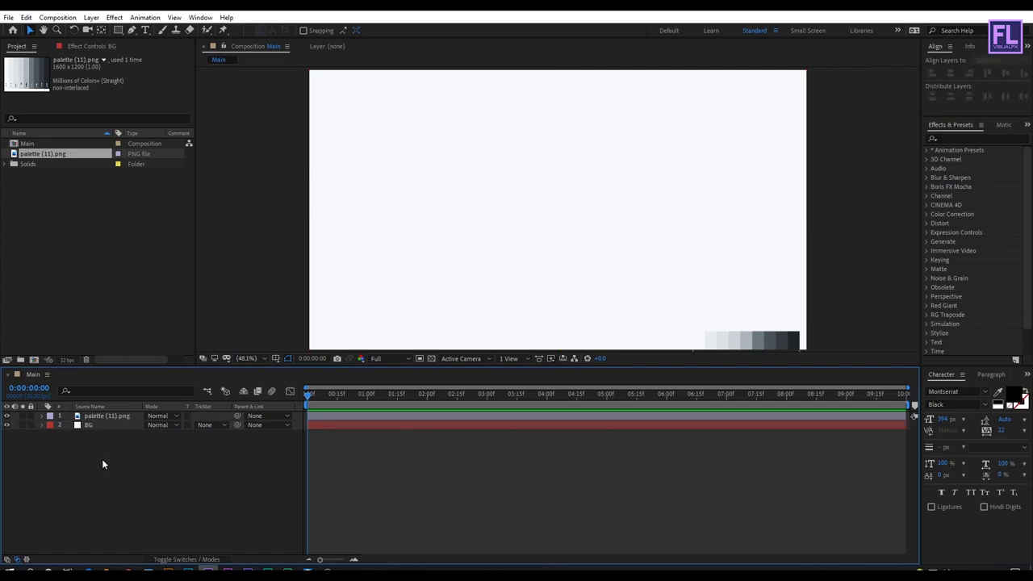
Create a text layer reading 'TEXT' and set its font size to 273 px.
right_click(102, 463)
mouse_move(133, 343)
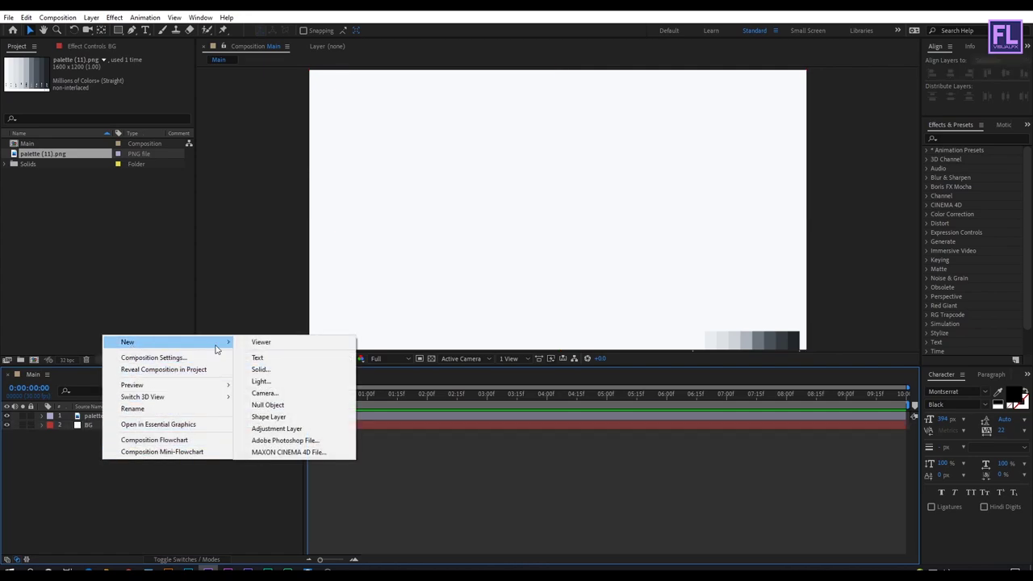
click(259, 360)
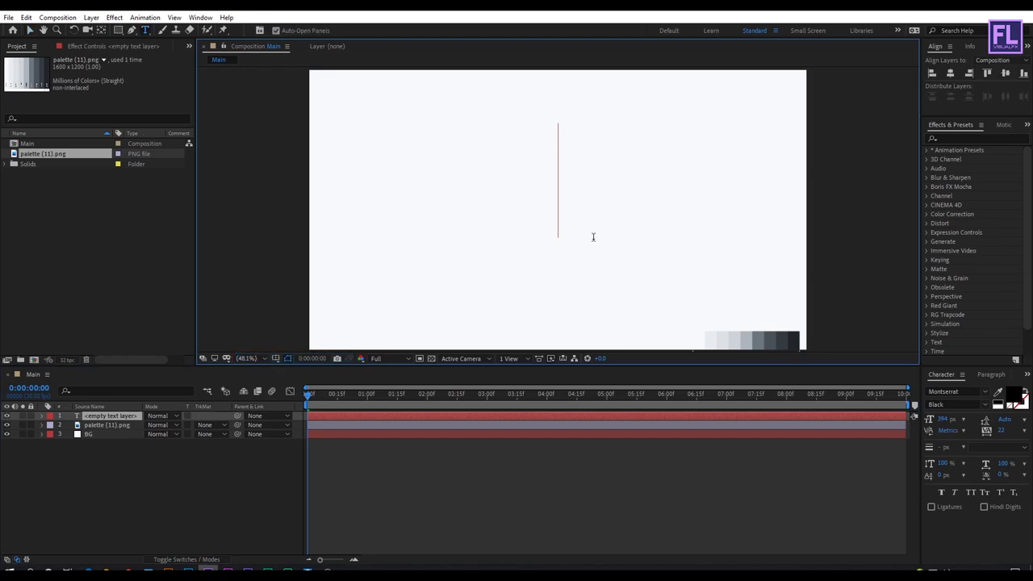
text(TEXT)
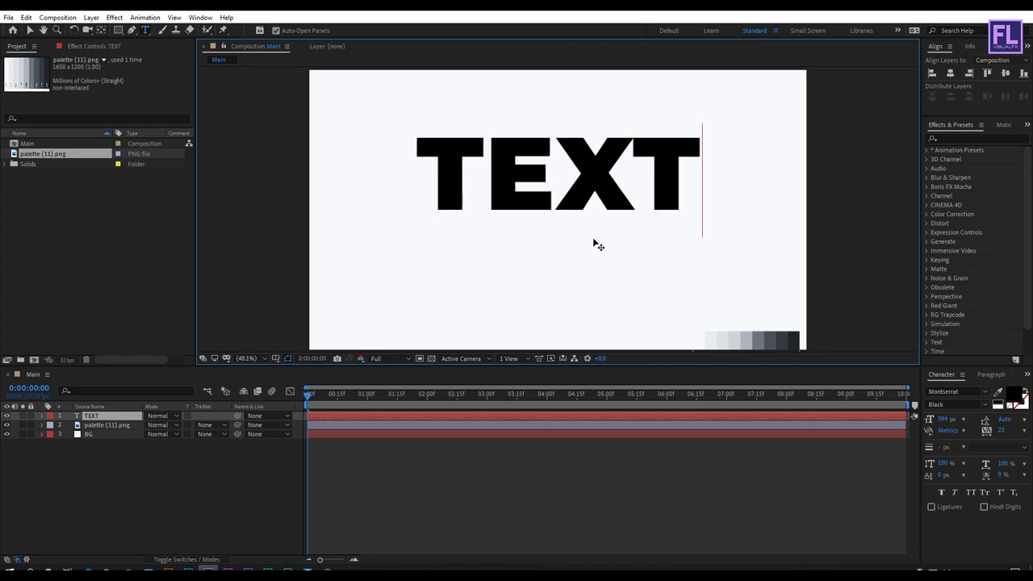
key(ctrl+a)
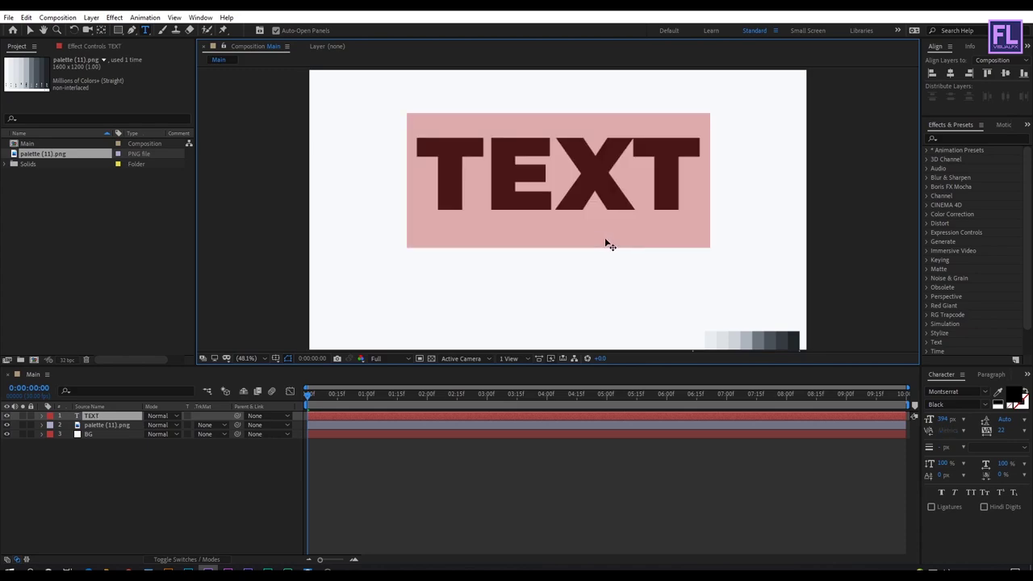
drag(939, 419, 849, 399)
Move the TEXT anchor point to the letters' centre and centre the layer vertically.
key(Escape)
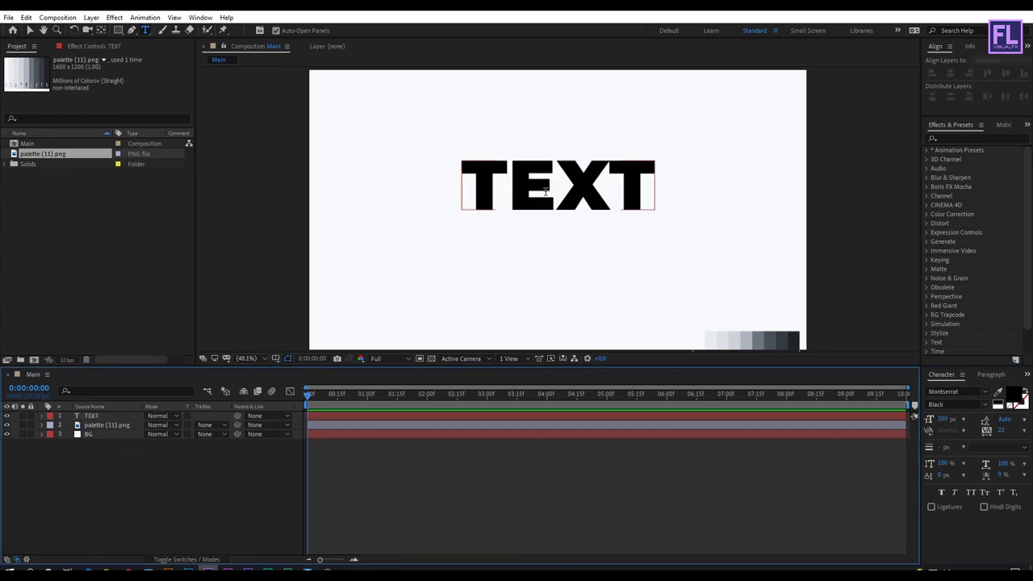
key(v)
click(586, 190)
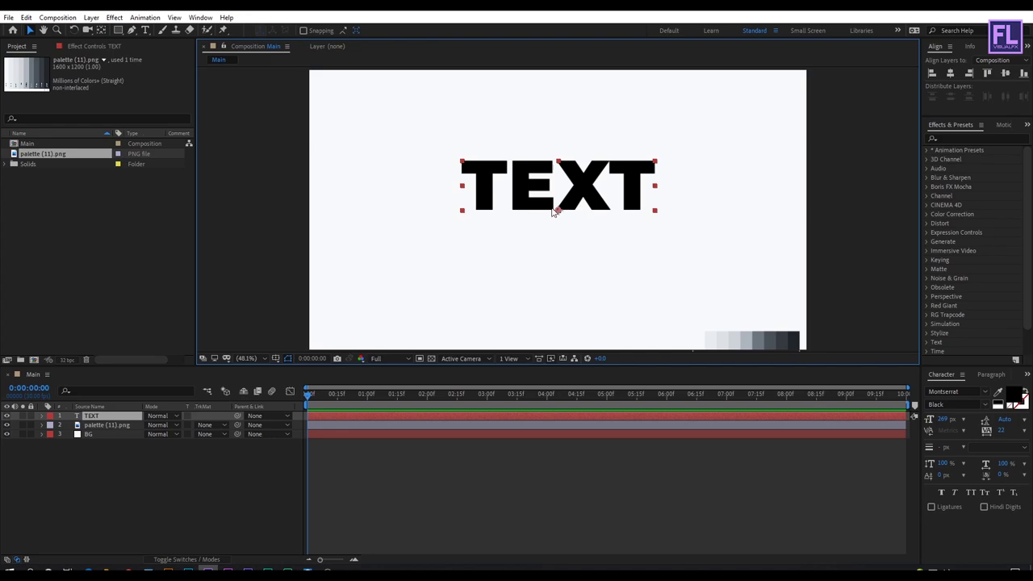
click(102, 32)
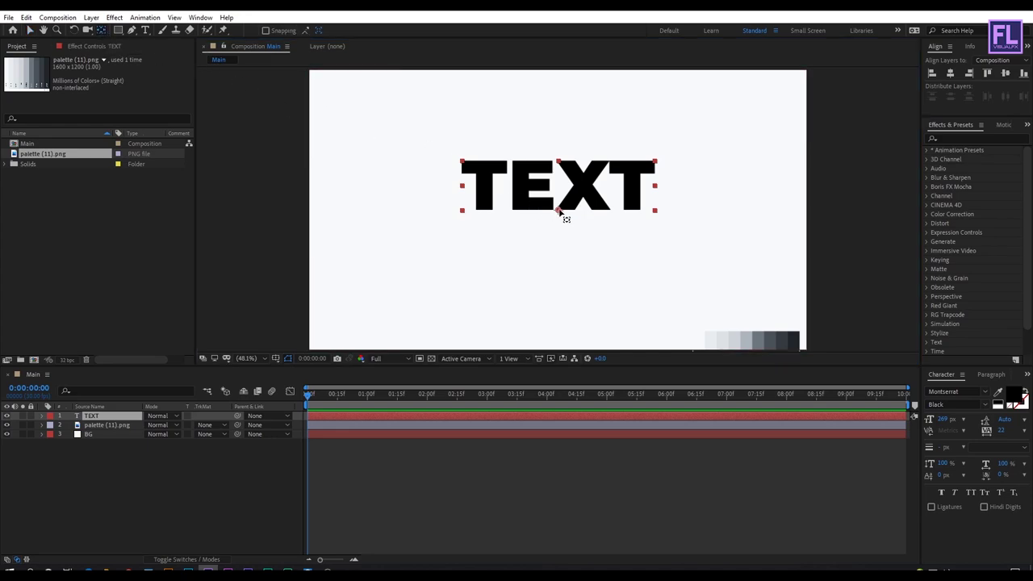
drag(559, 210, 557, 186)
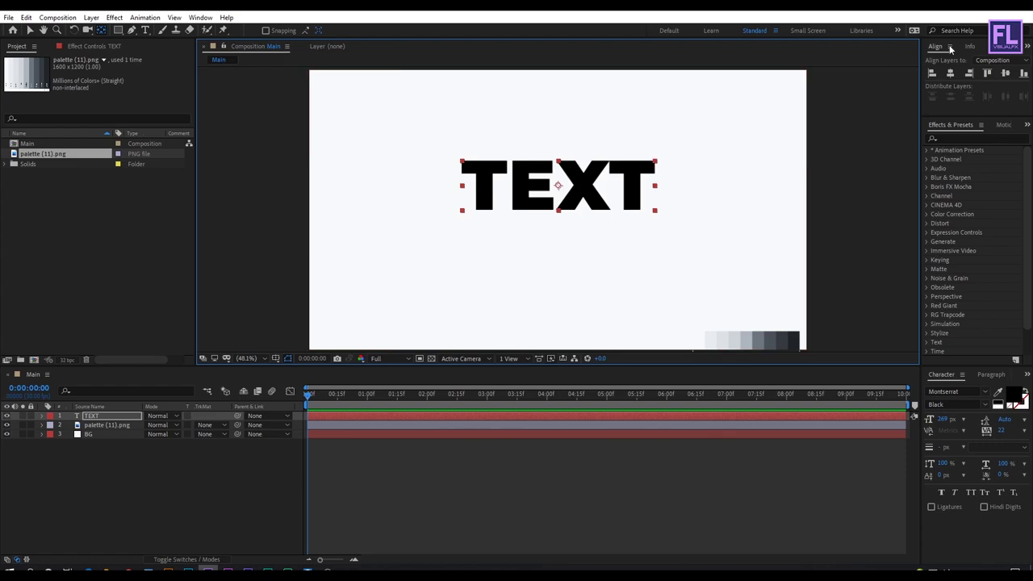
click(1004, 73)
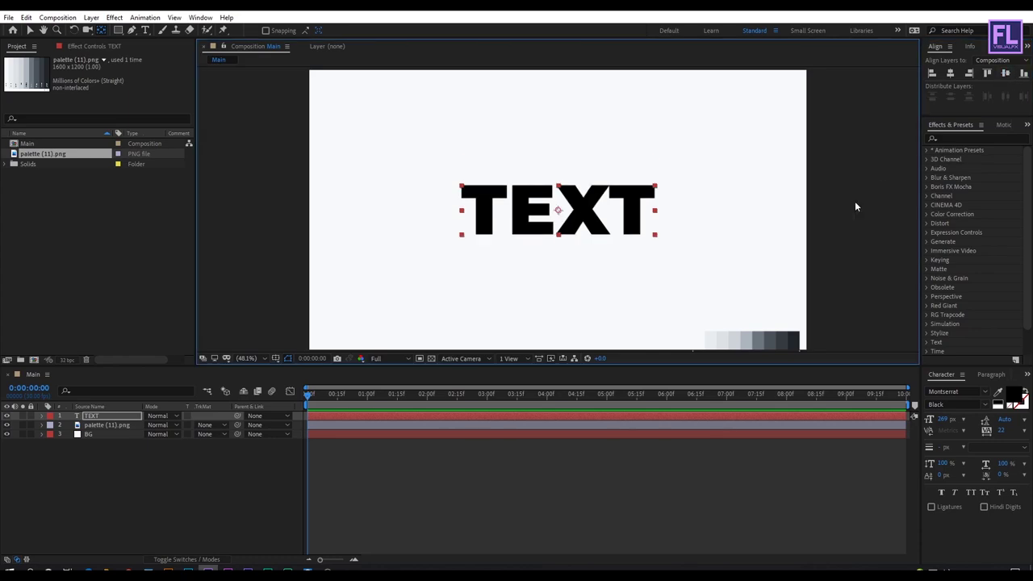
key(v)
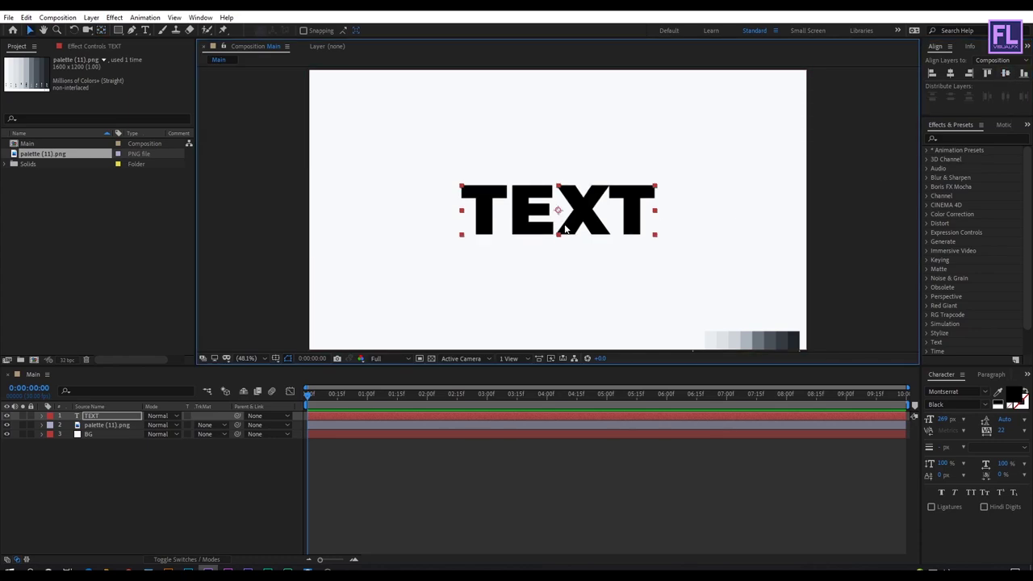
Fill the TEXT title with the palette's dark grey.
click(997, 392)
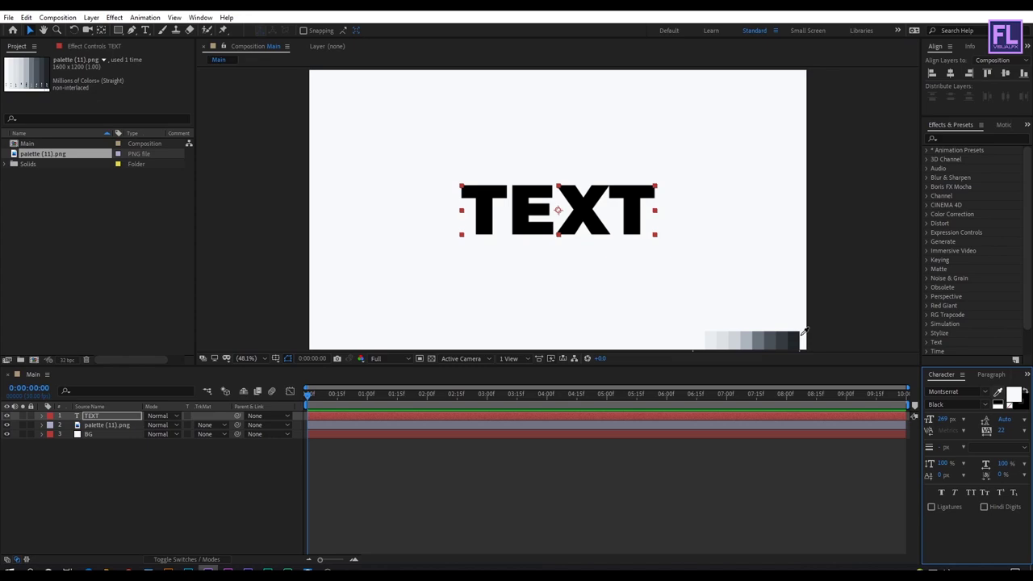
click(795, 342)
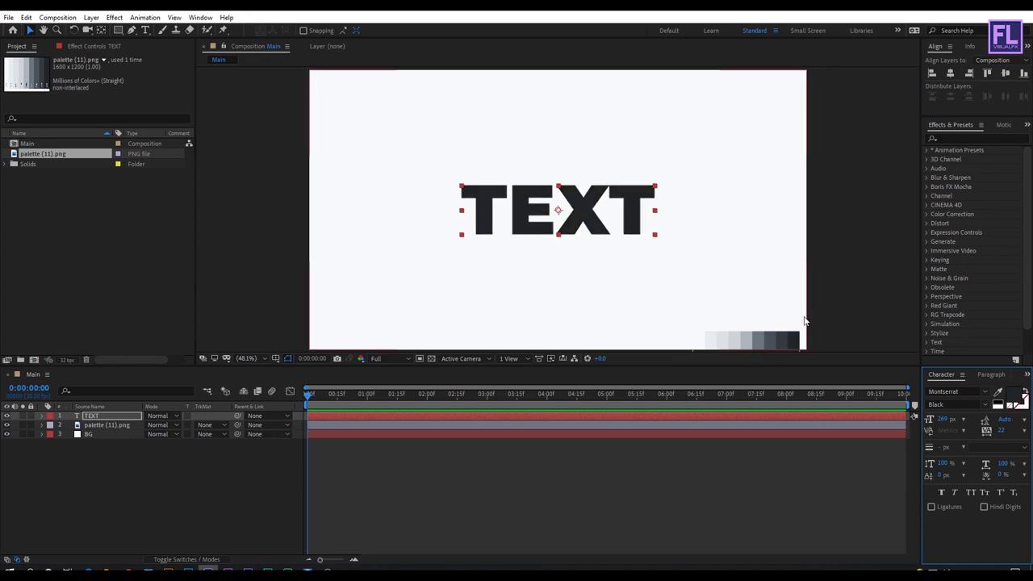
click(854, 231)
click(587, 213)
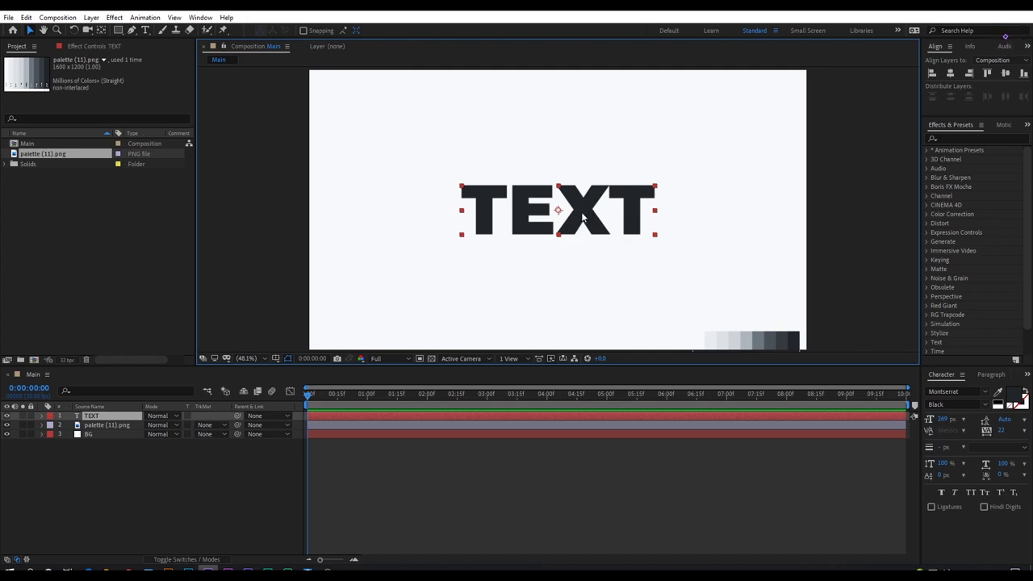
Duplicate TEXT, rename the copy below it 'TEXT Stroke', parent it to TEXT and hide it.
key(ctrl+d)
click(117, 416)
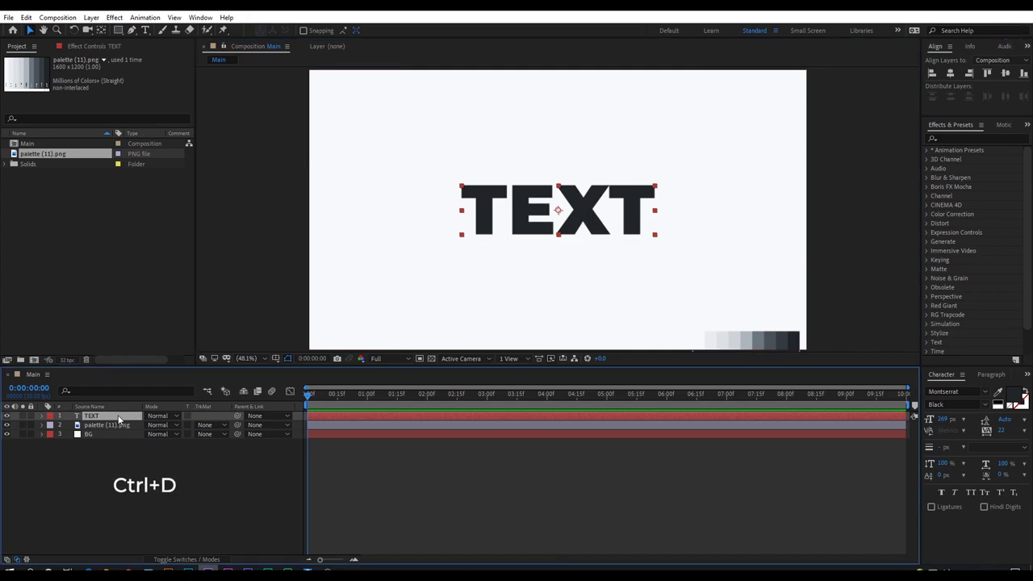
key(ctrl+d)
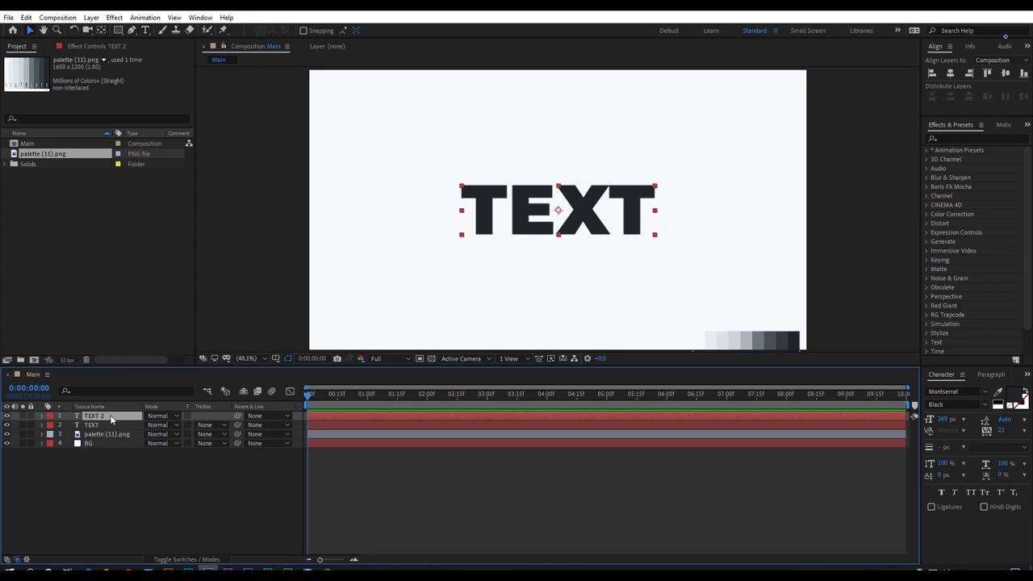
drag(113, 415, 111, 427)
key(Return)
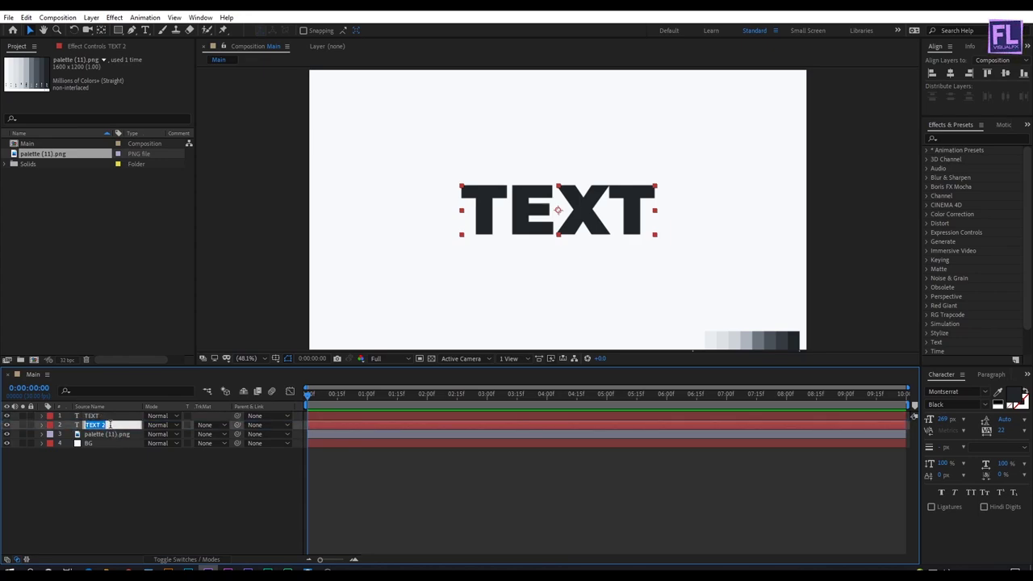
click(109, 425)
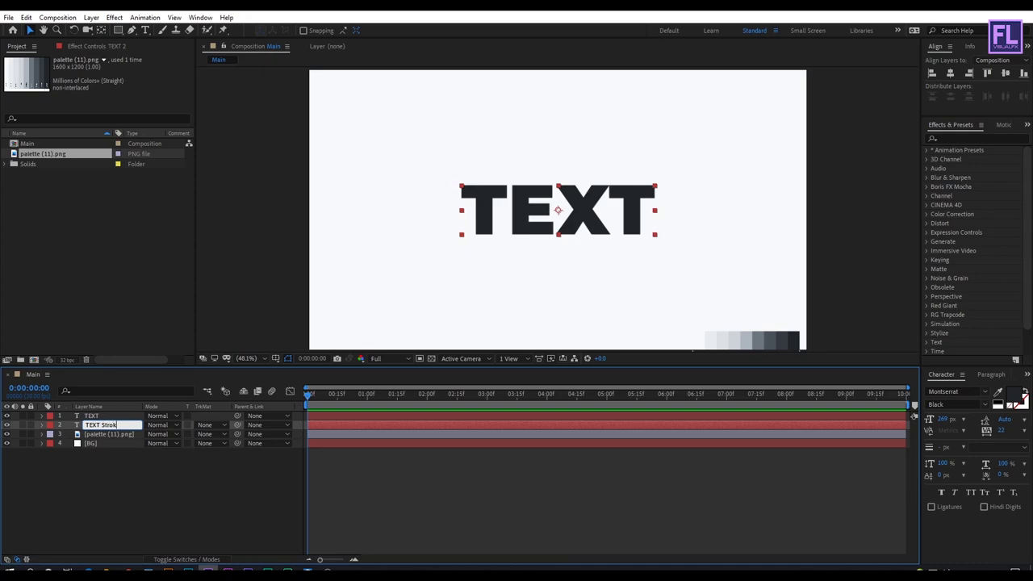
key(Return)
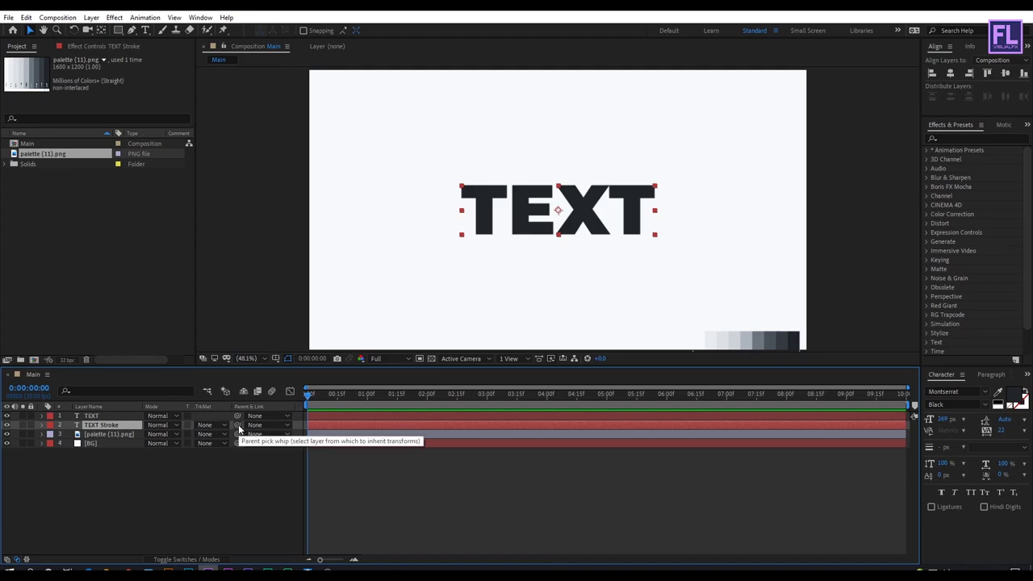
drag(239, 427, 91, 417)
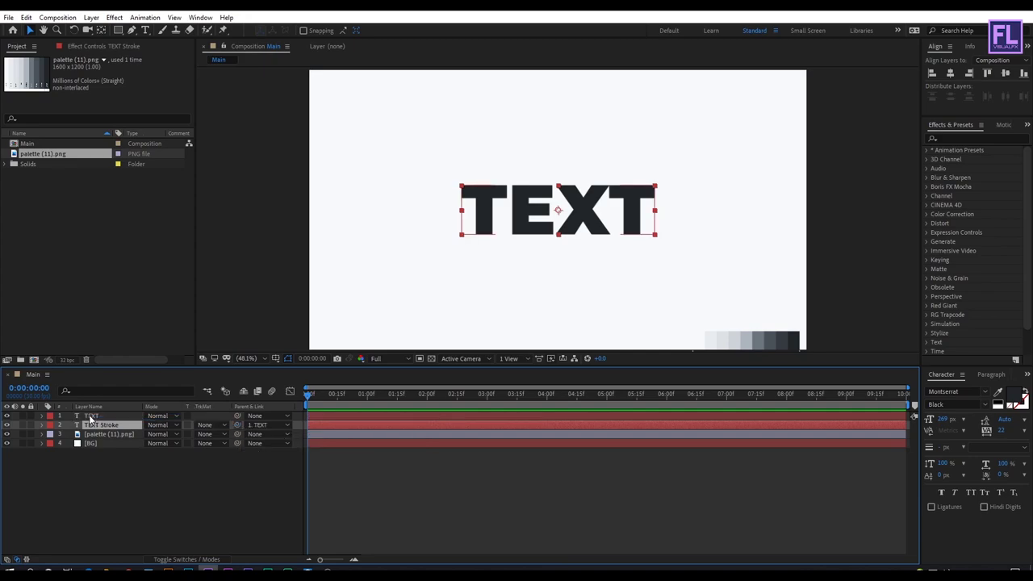
click(91, 417)
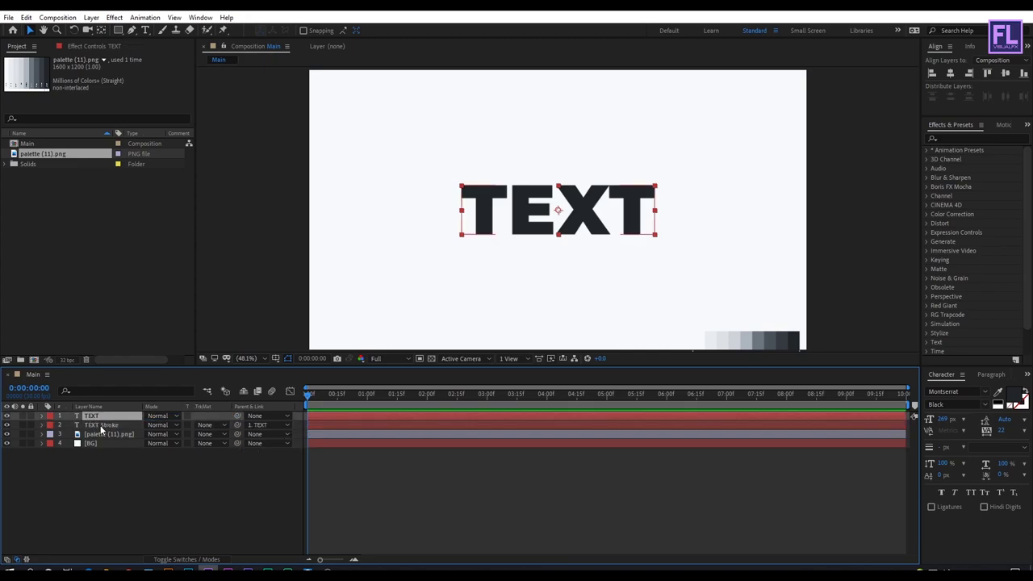
click(6, 426)
Keyframe TEXT's Position and Scale, shifting the keyframes to about two seconds.
key(p)
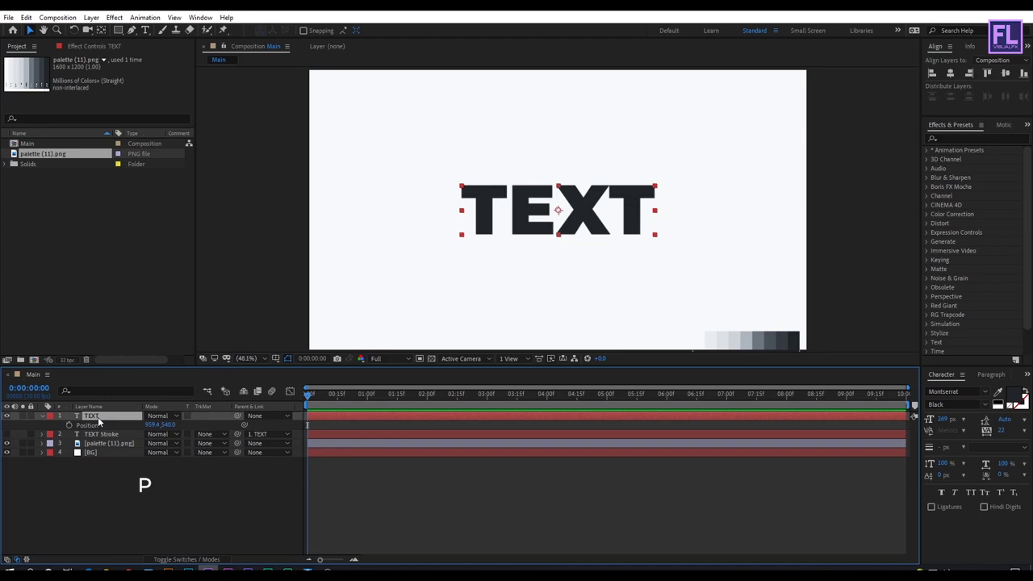
key(shift+s)
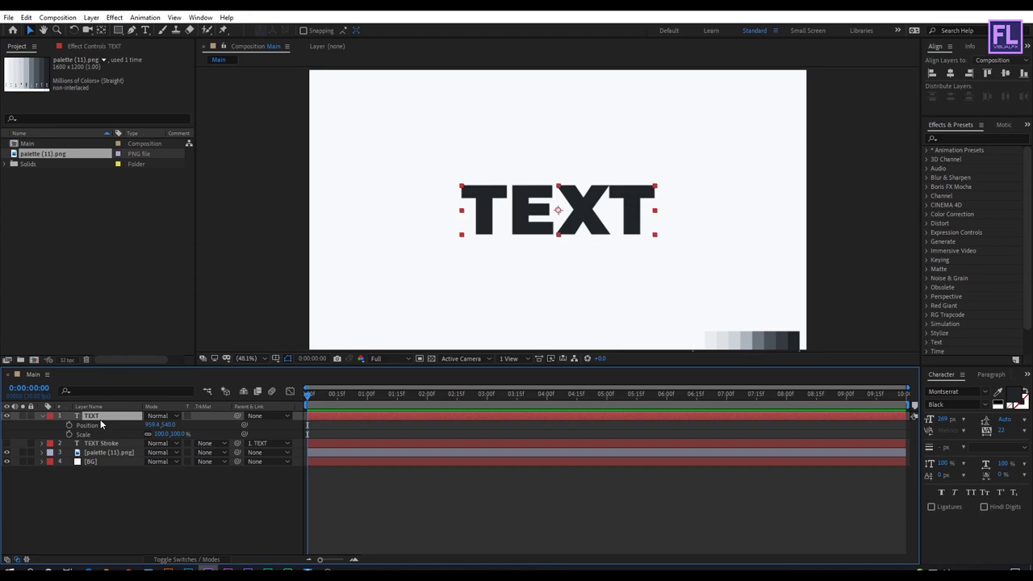
click(69, 424)
click(70, 433)
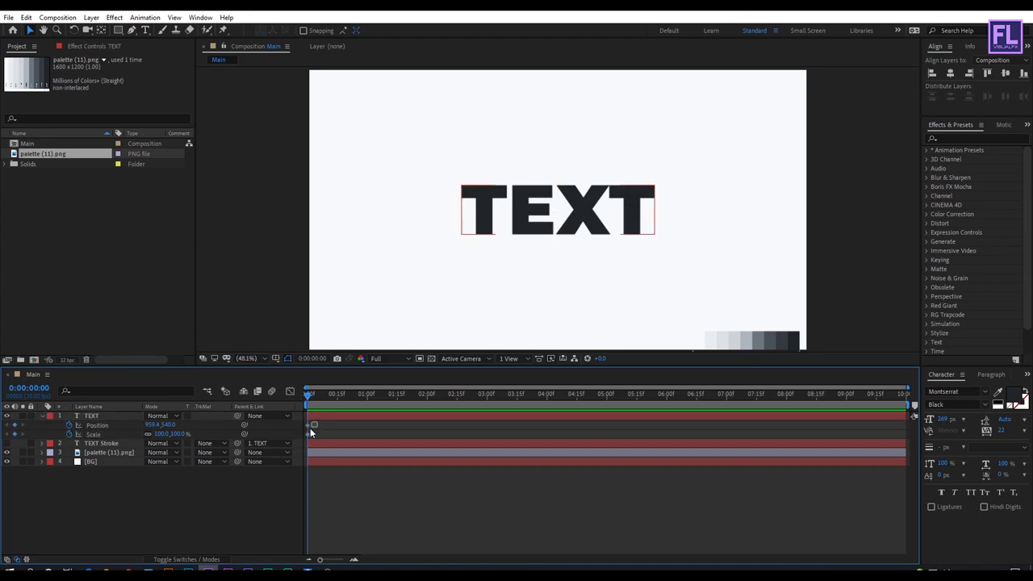
click(311, 433)
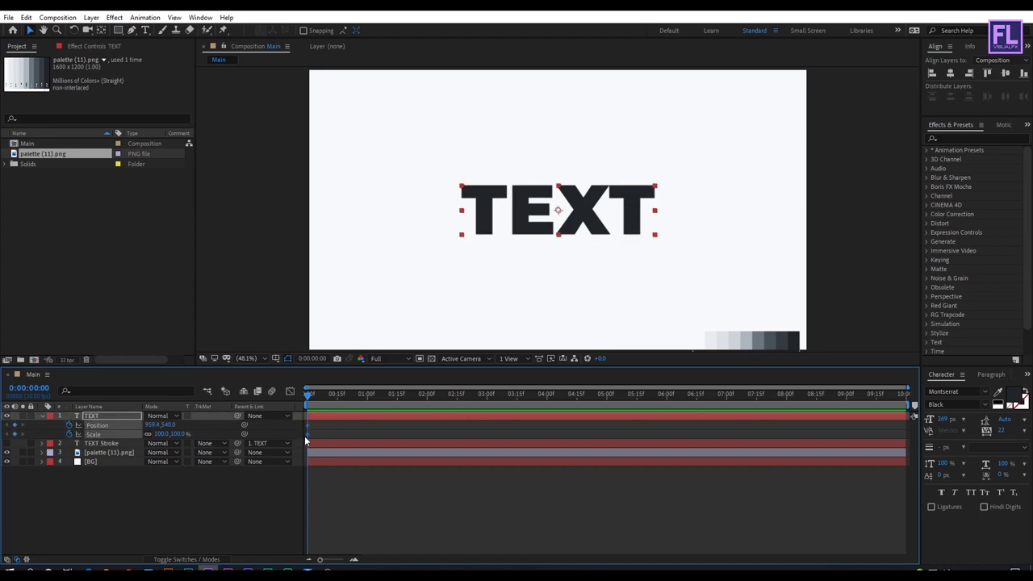
click(443, 428)
click(321, 396)
drag(322, 395, 294, 399)
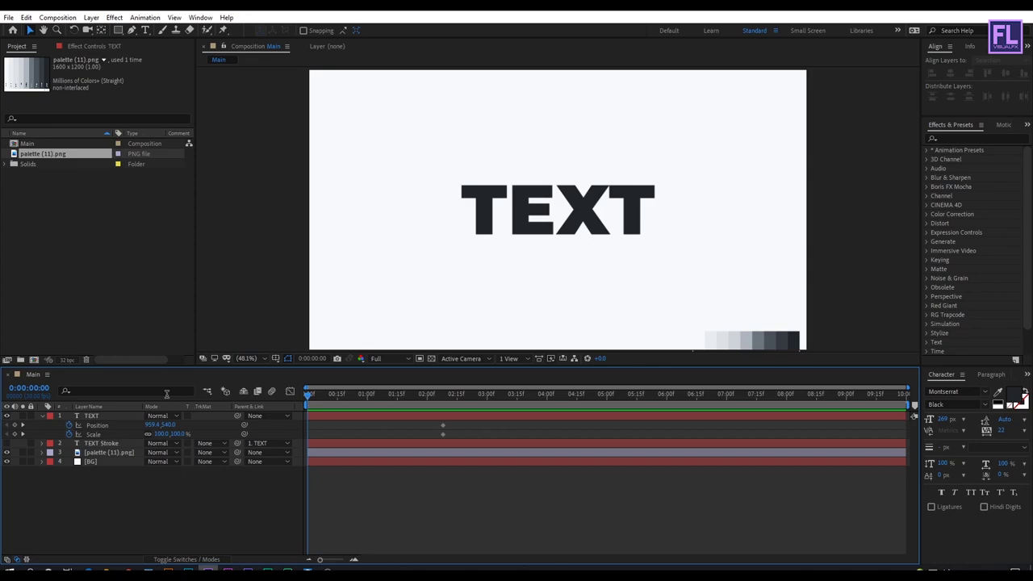
At 0 s, move TEXT to the lower right at 0% scale, then preview.
click(115, 417)
drag(580, 228, 693, 331)
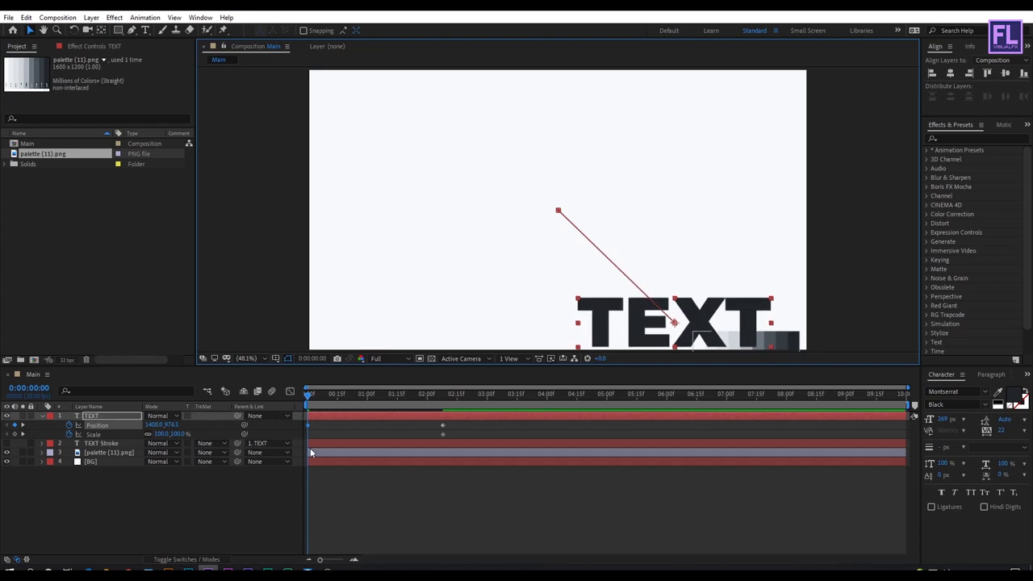
click(162, 433)
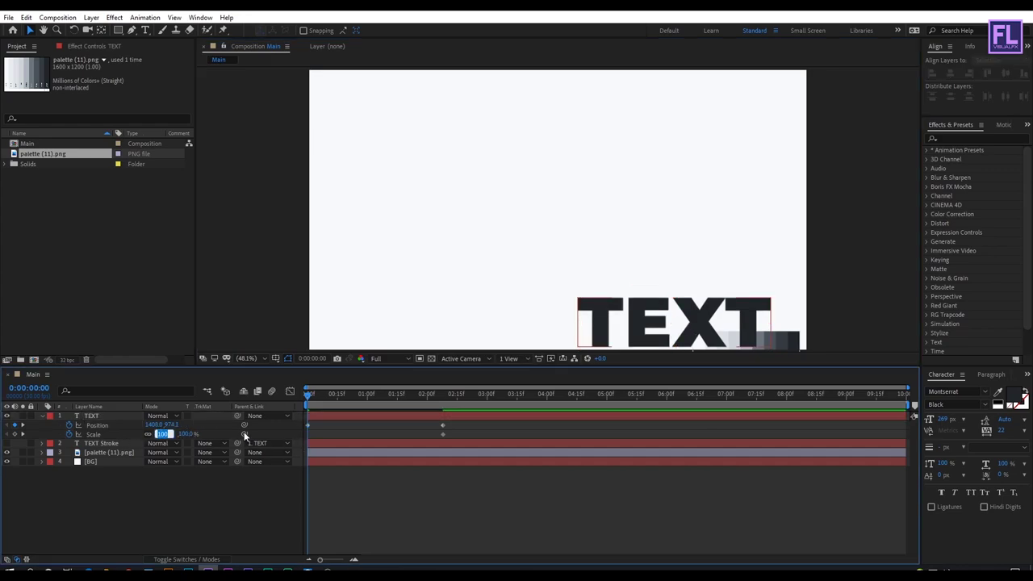
text(0)
key(Return)
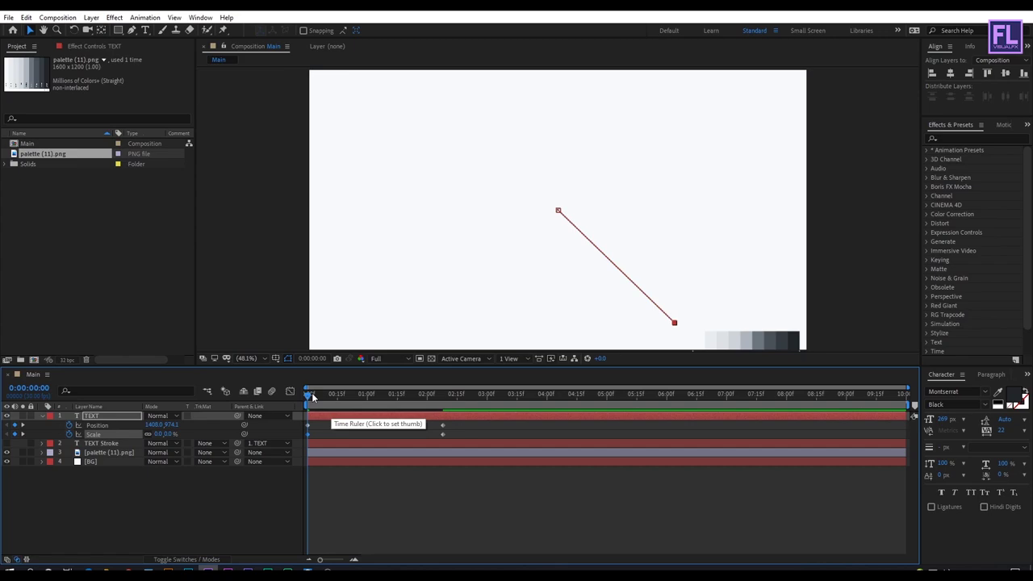
key(space)
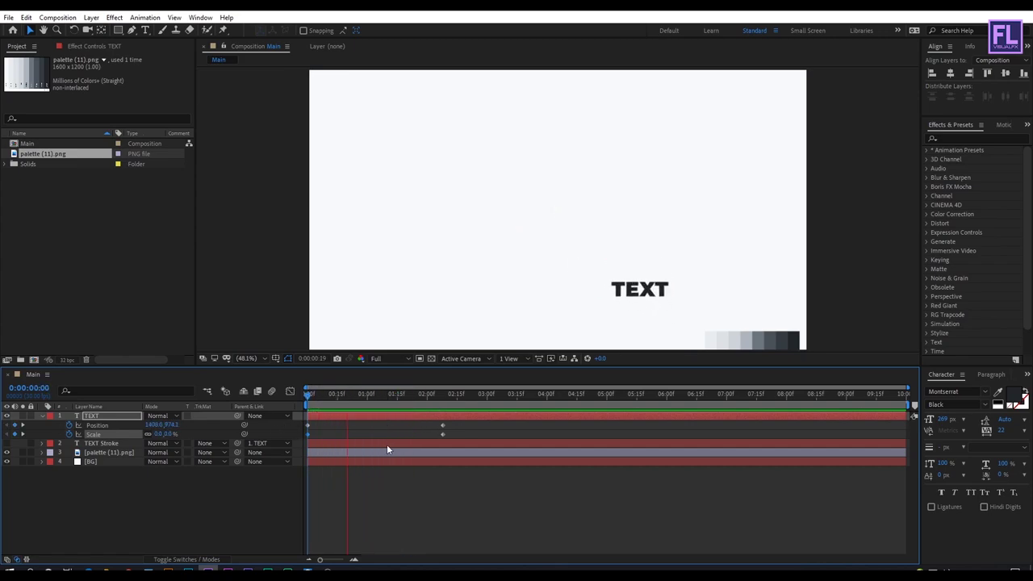
Apply Easy Ease to all TEXT Position and Scale keyframes and preview it.
click(439, 399)
drag(454, 422, 442, 434)
key(F9)
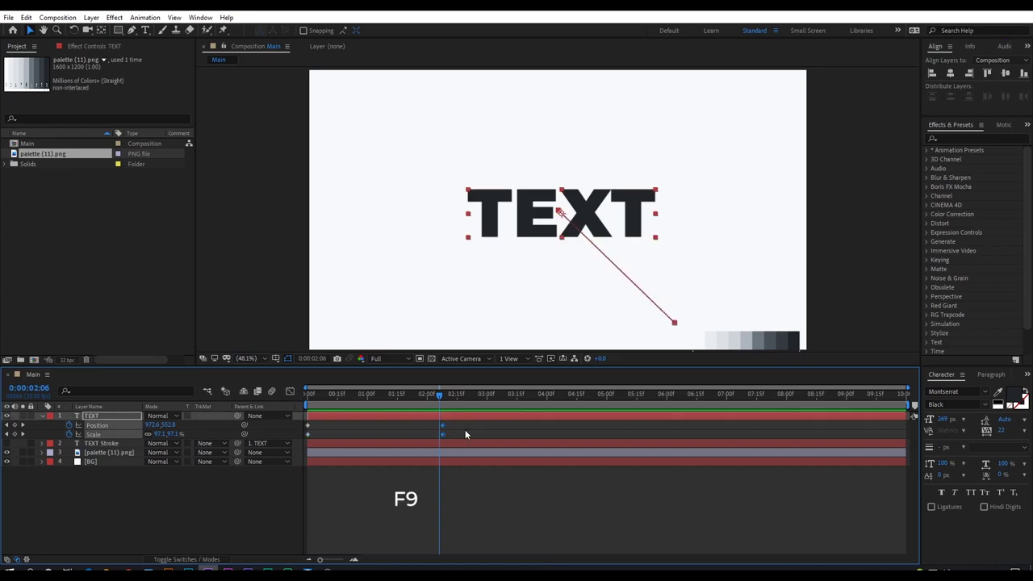
click(385, 395)
key(space)
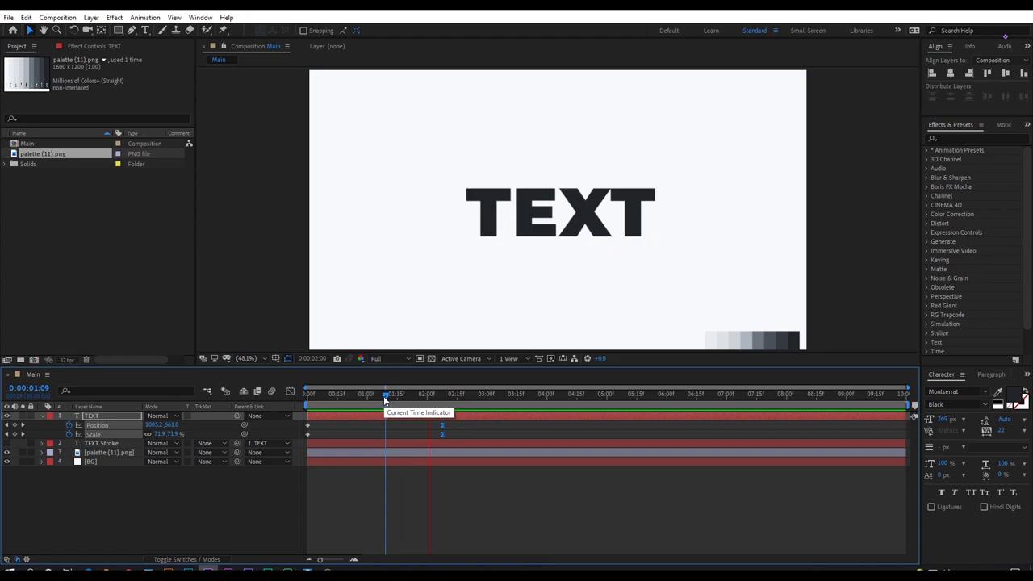
key(space)
mouse_move(387, 404)
mouse_down()
mouse_move(457, 412)
mouse_move(386, 396)
mouse_up()
Make the end Position keyframe Bezier and drag its handle to curve the motion path.
key(h)
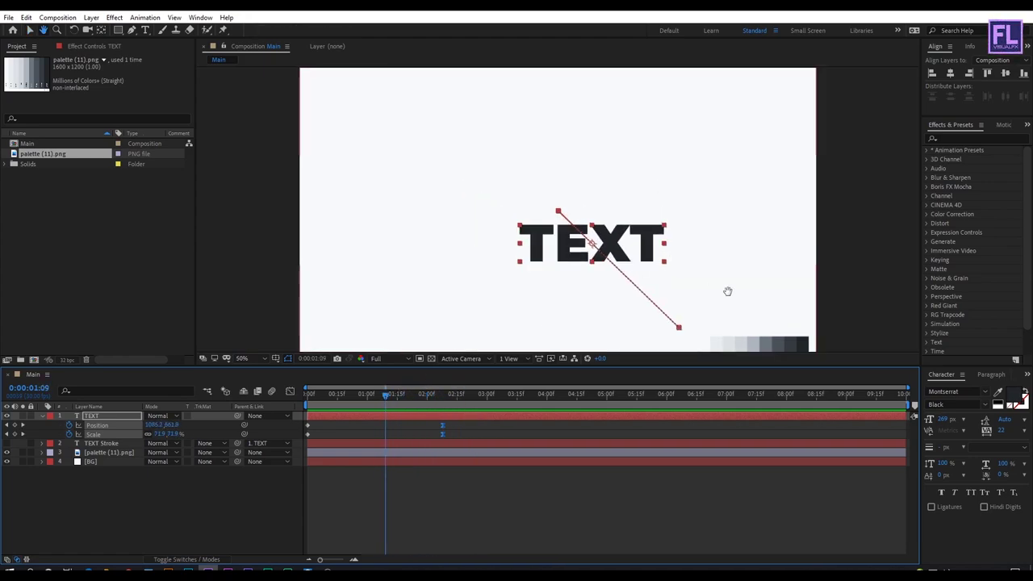
scroll(662, 228, up, 5)
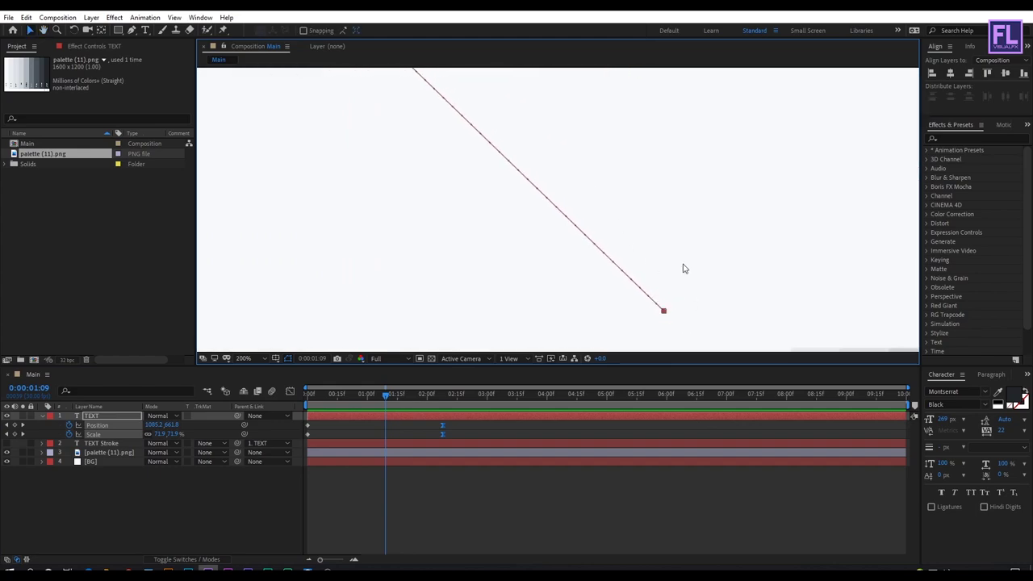
scroll(652, 168, down, 4)
scroll(669, 205, up, 2)
drag(669, 204, 701, 230)
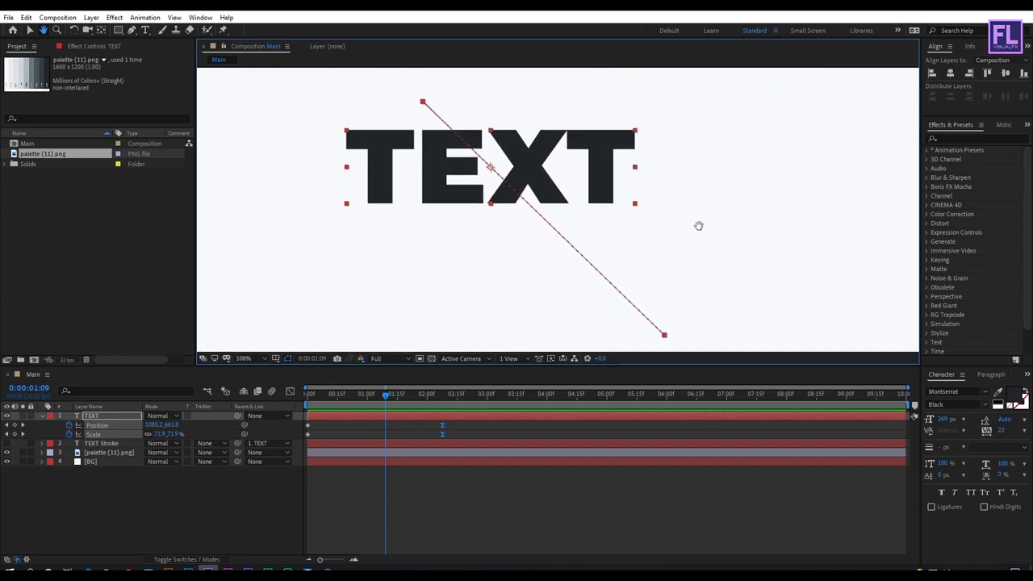
key(v)
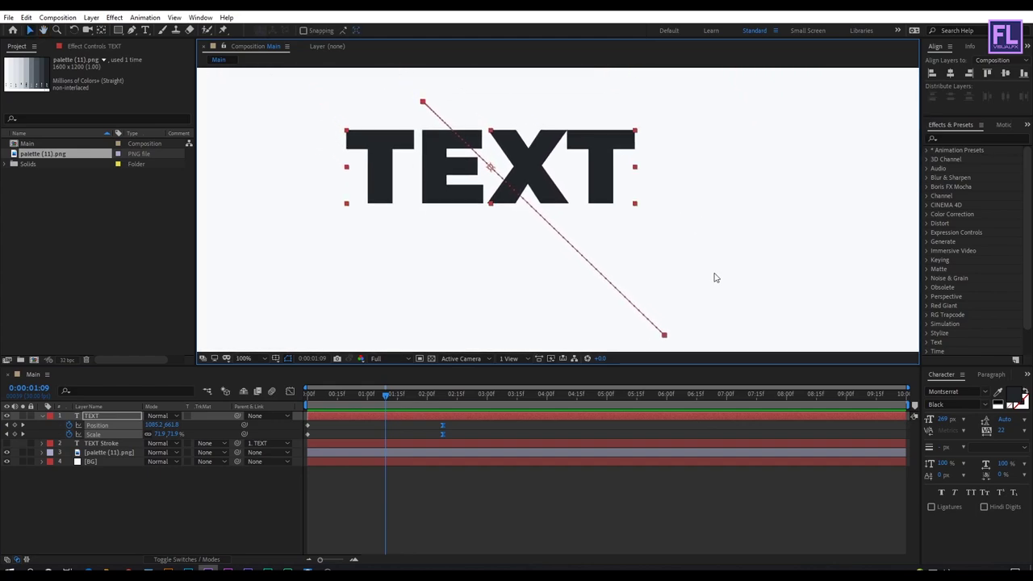
ctrl+alt+click(664, 336)
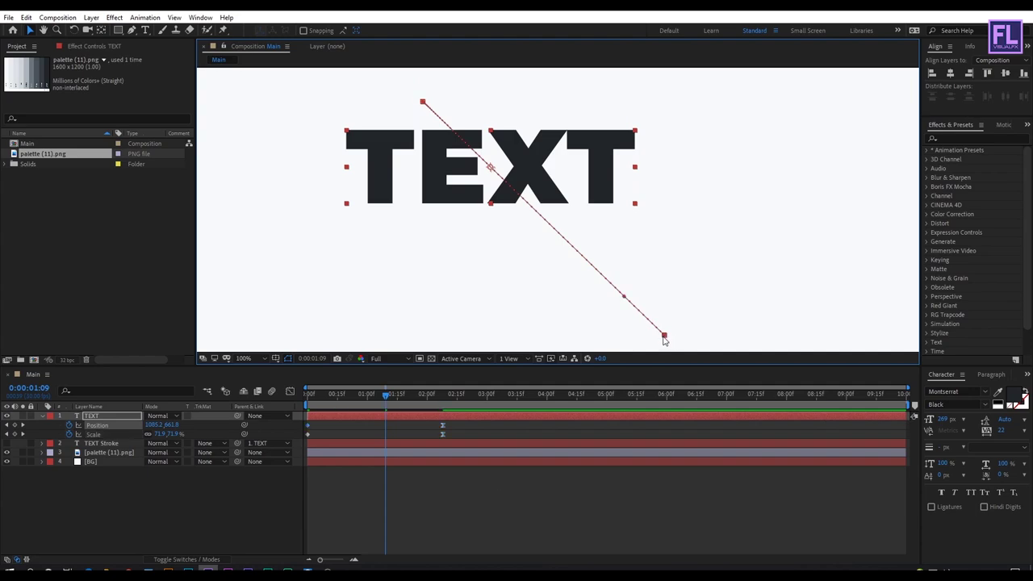
drag(623, 298, 700, 214)
Set the viewer magnification to Fit and make the composition viewer taller.
key(comma)
key(h)
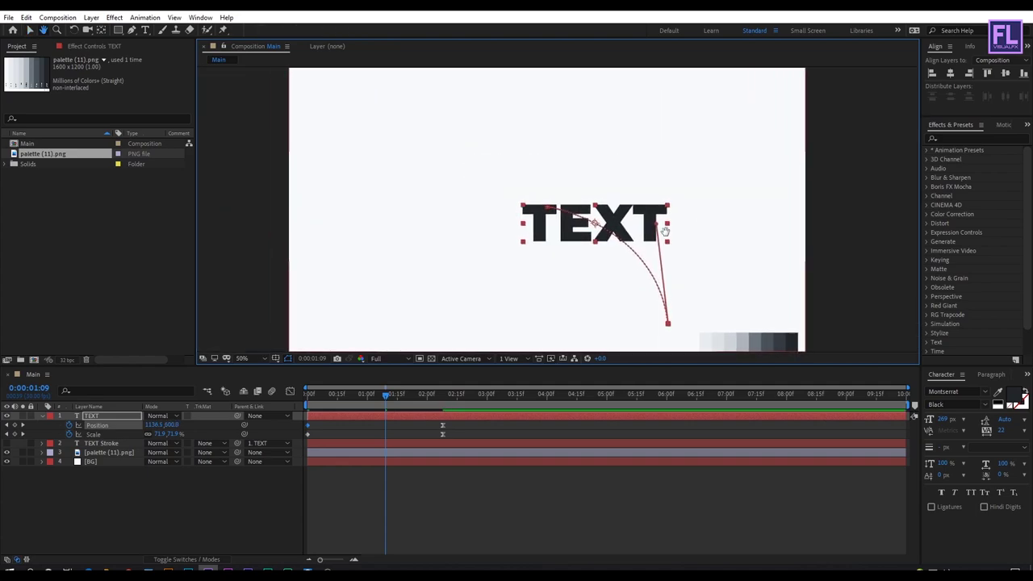
click(244, 359)
click(249, 374)
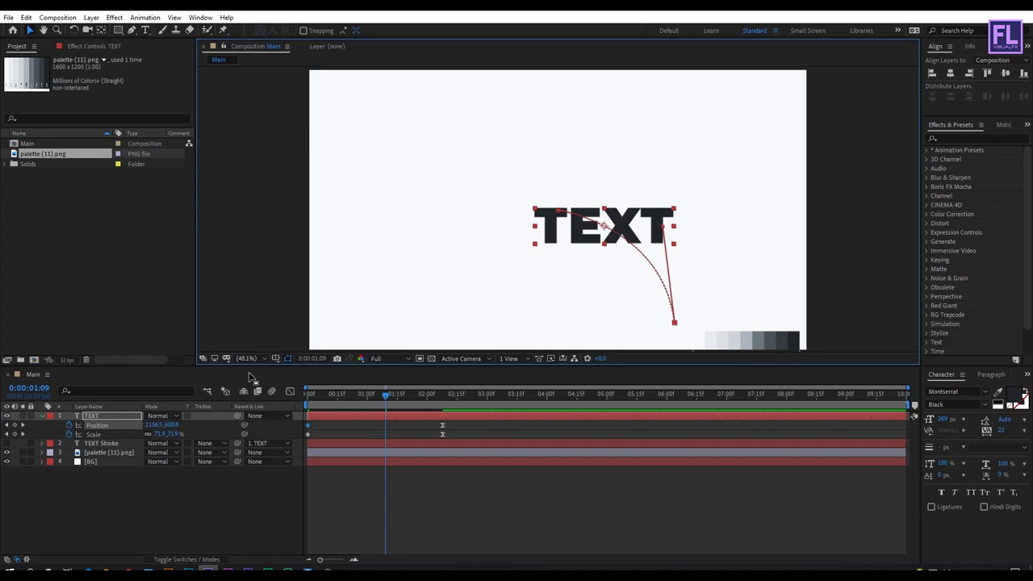
drag(355, 368, 354, 376)
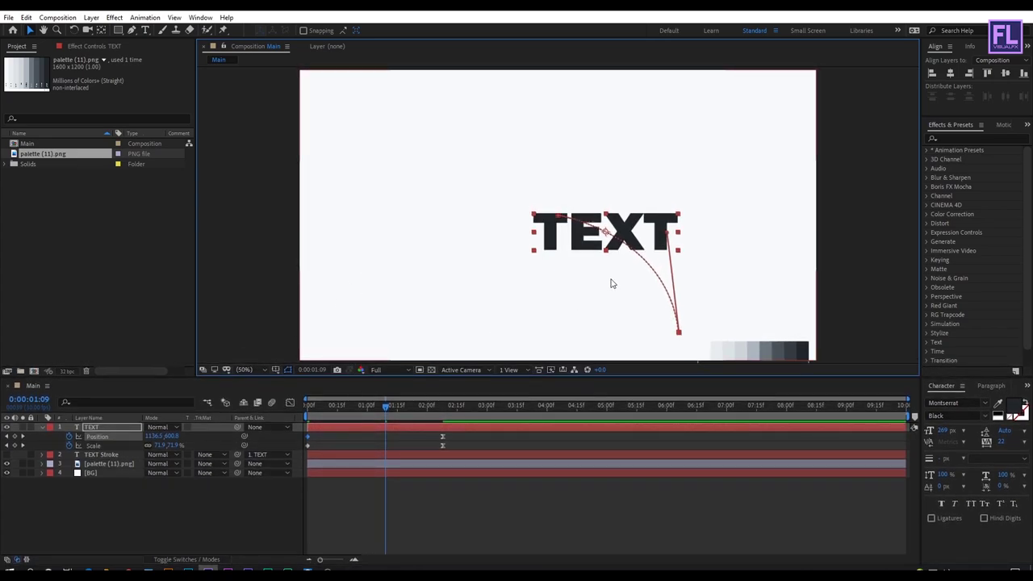
Add the expression wiggle(.8,120) to TEXT's Position and preview it from the start.
click(100, 432)
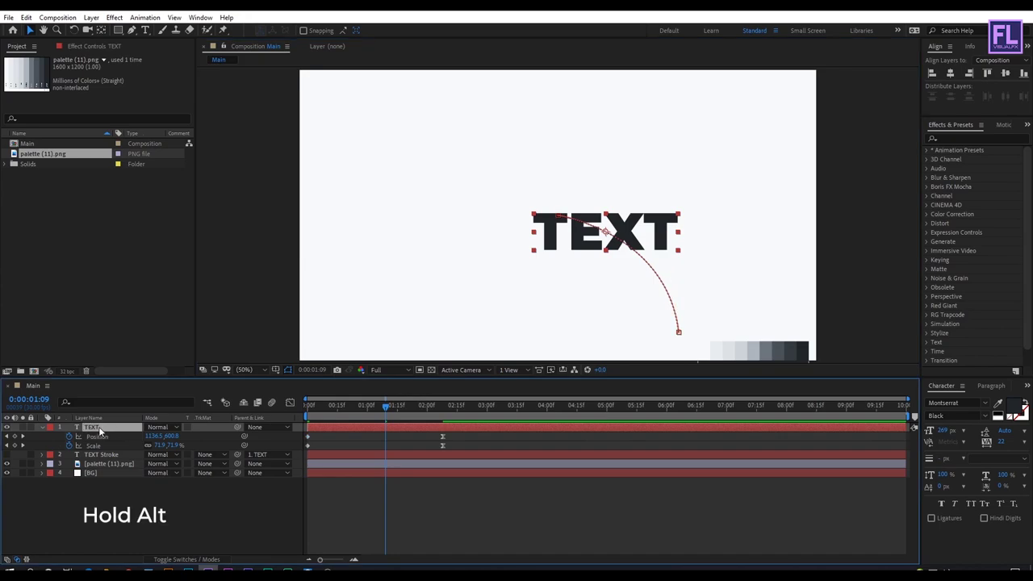
alt+click(69, 437)
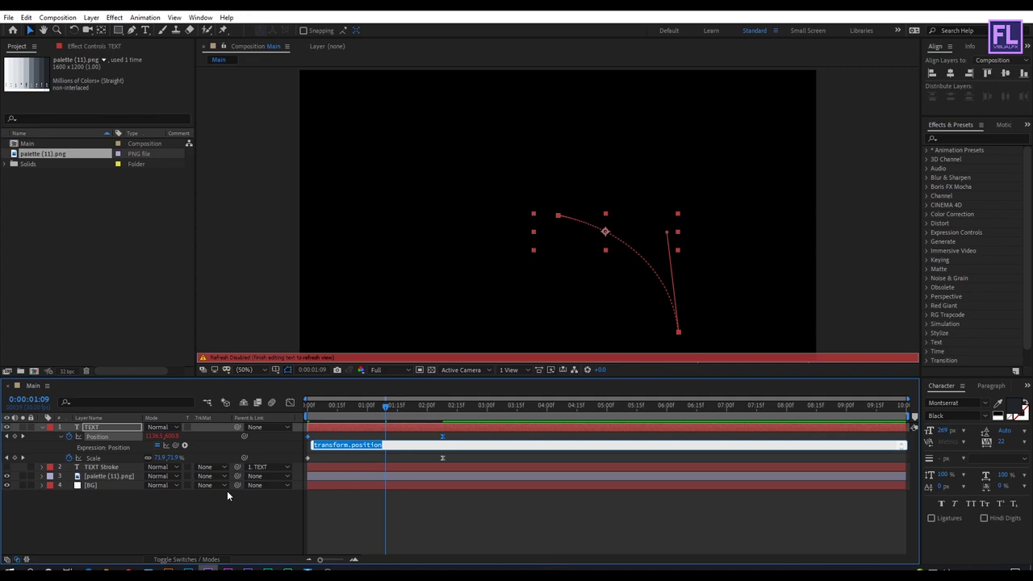
text(wi)
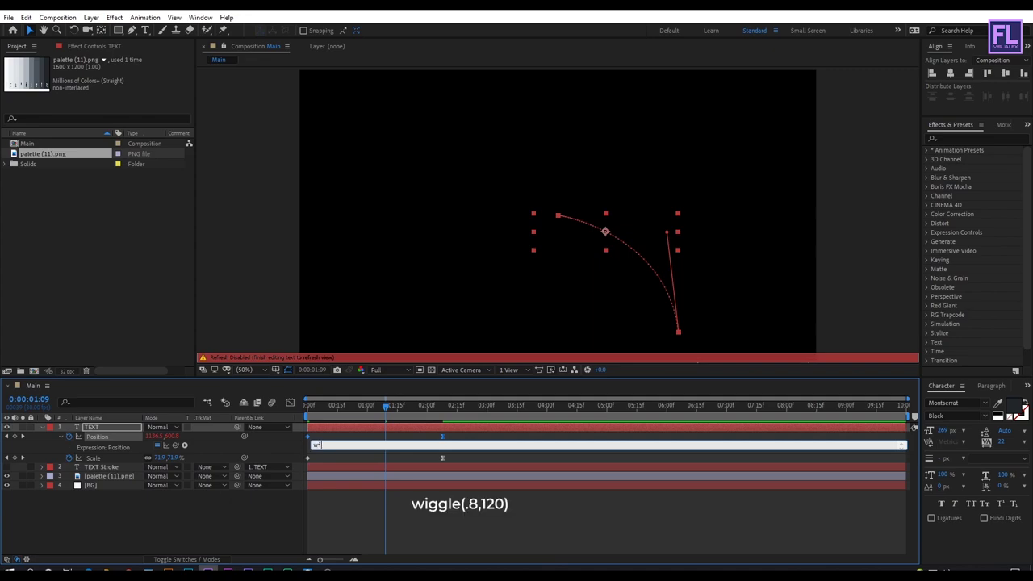
text(ggle(.8,120))
click(229, 496)
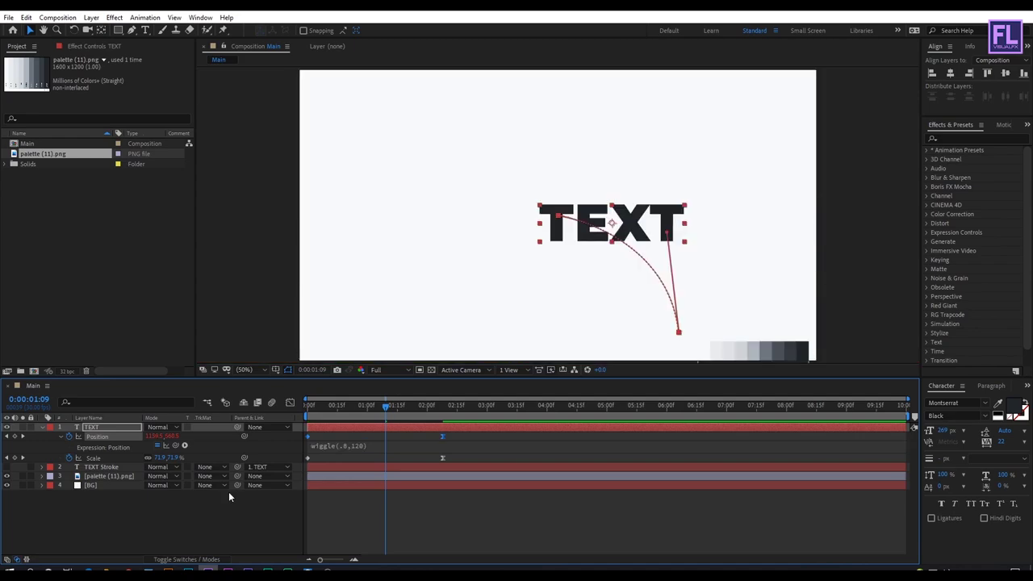
drag(384, 412, 311, 437)
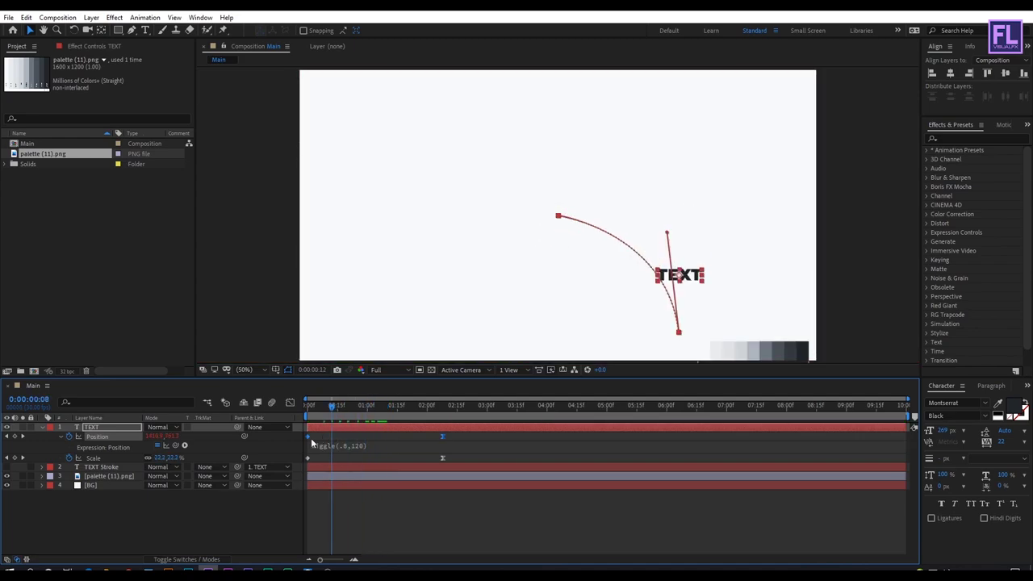
key(space)
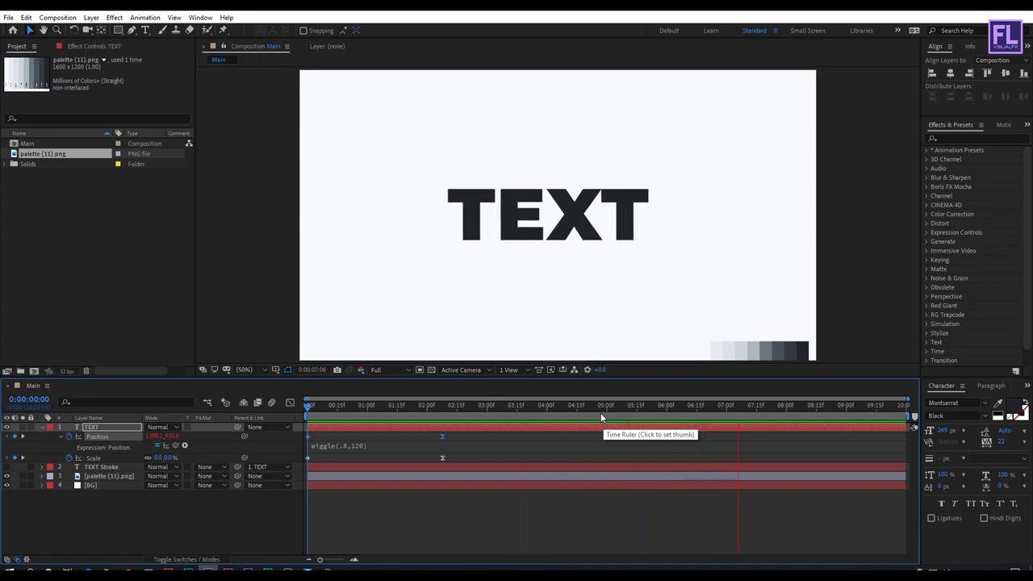
drag(595, 410, 656, 405)
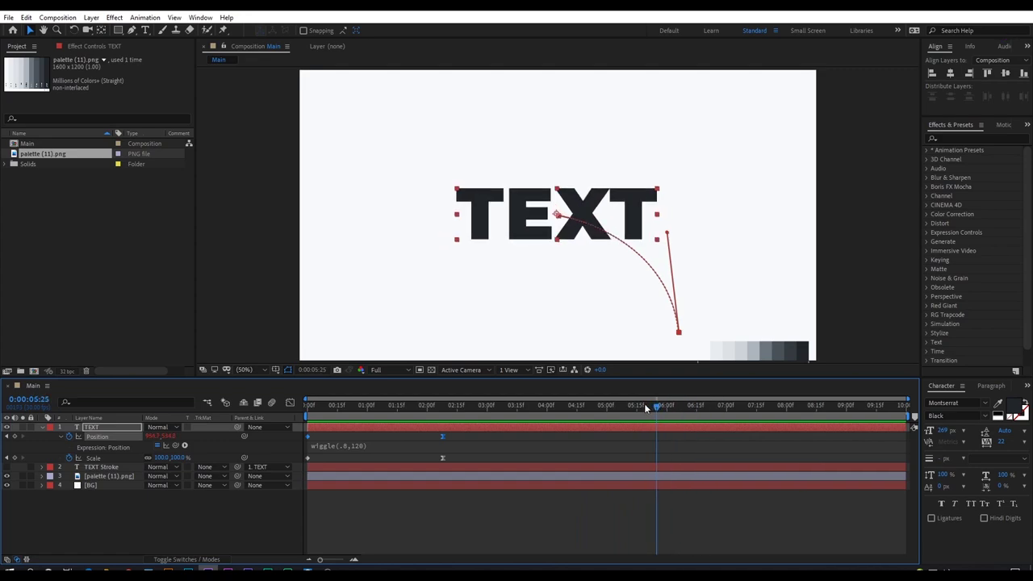
Hide the TEXT layer, show TEXT Stroke and select it.
click(43, 428)
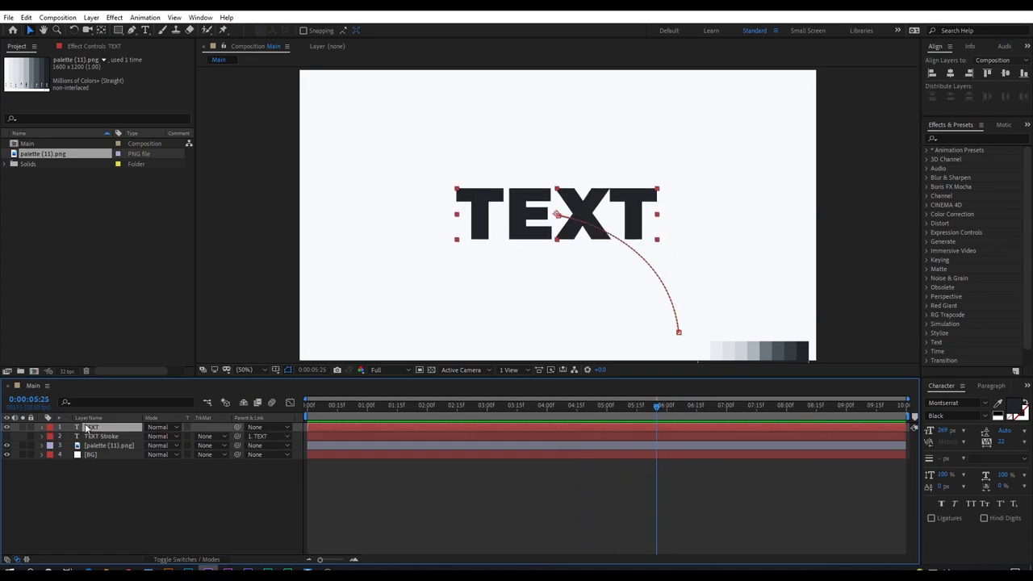
click(7, 426)
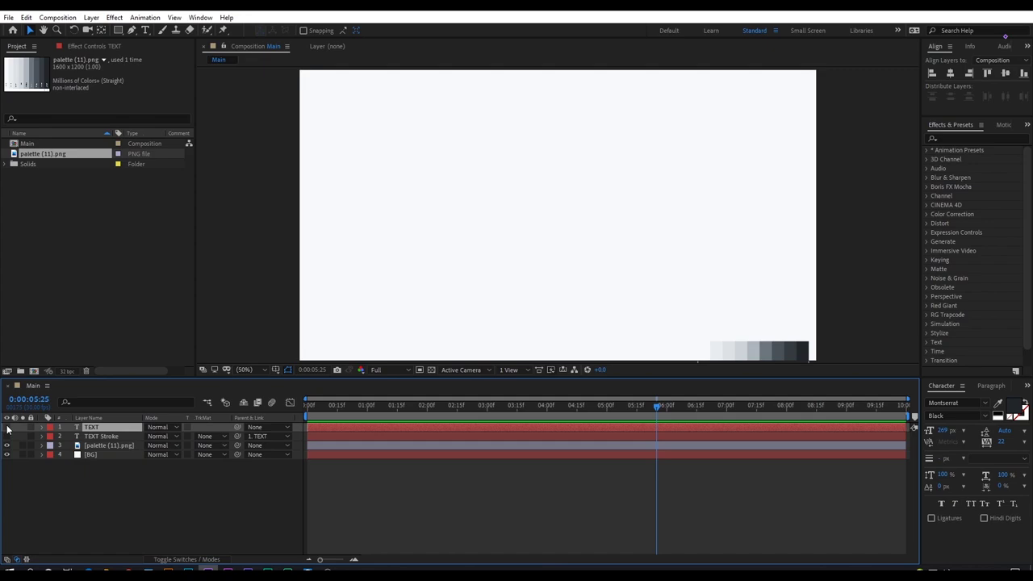
click(7, 436)
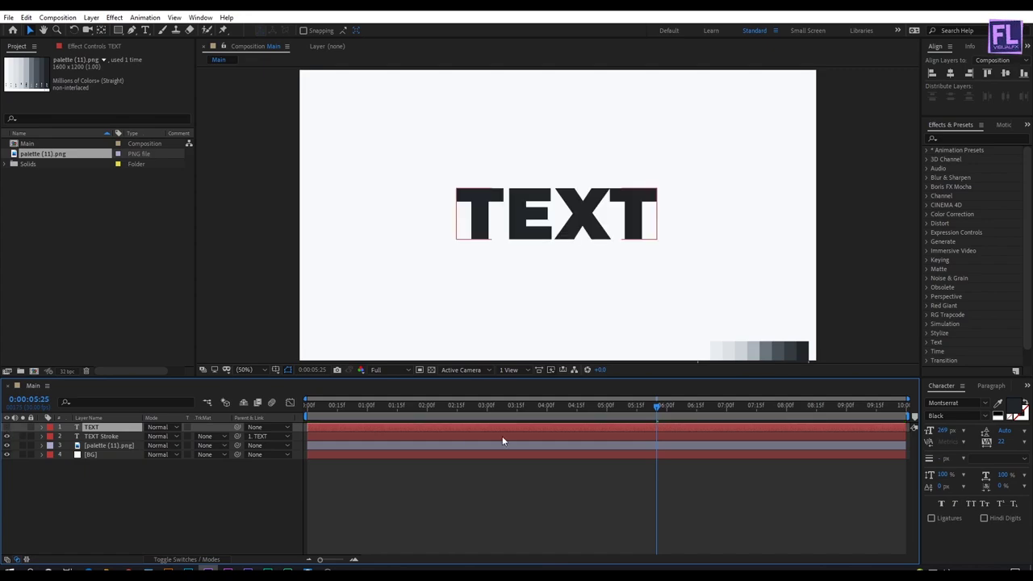
click(114, 436)
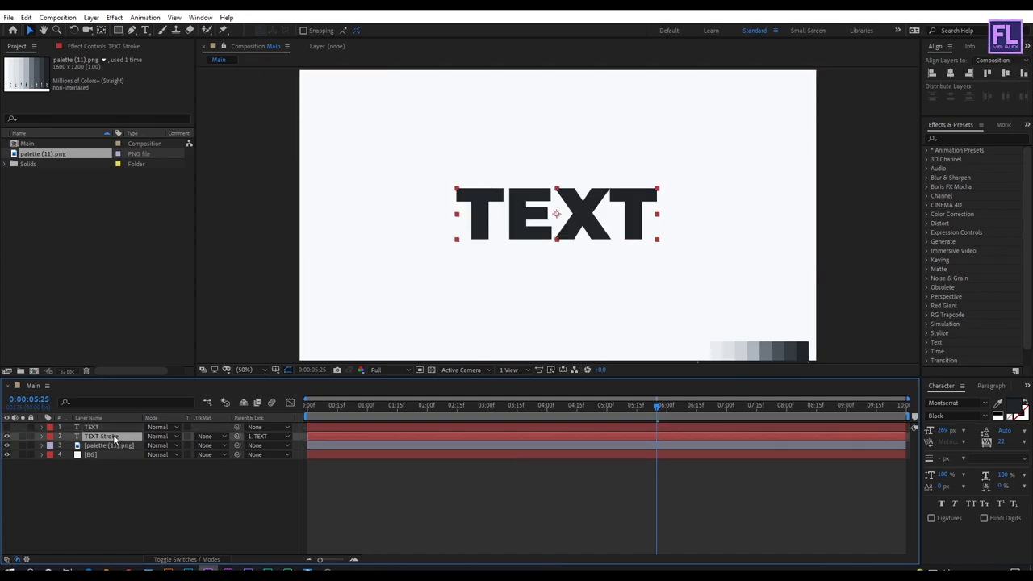
Give TEXT Stroke no fill and a thin 212529 stroke sampled from the palette.
click(1018, 413)
click(1012, 419)
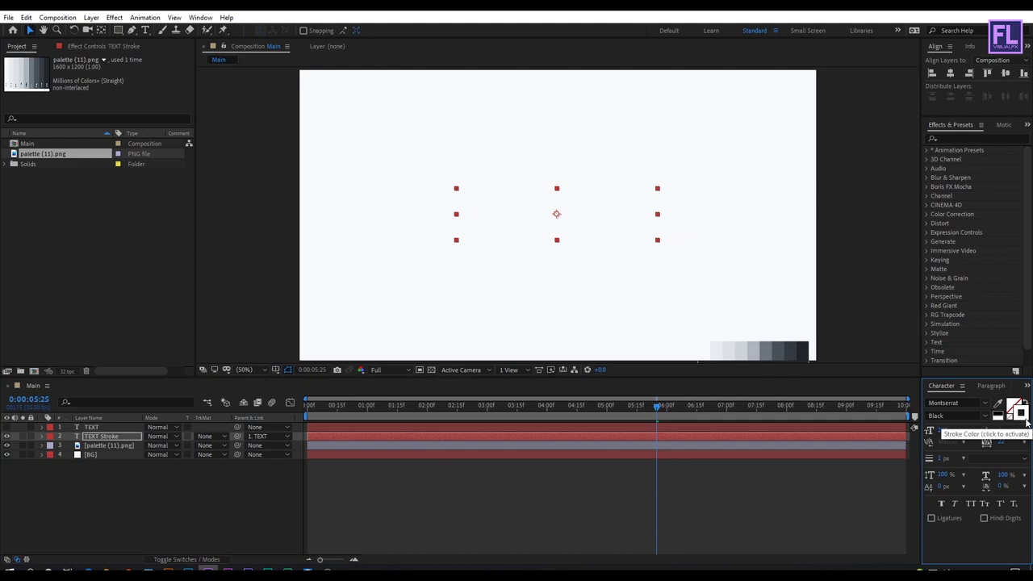
click(1018, 411)
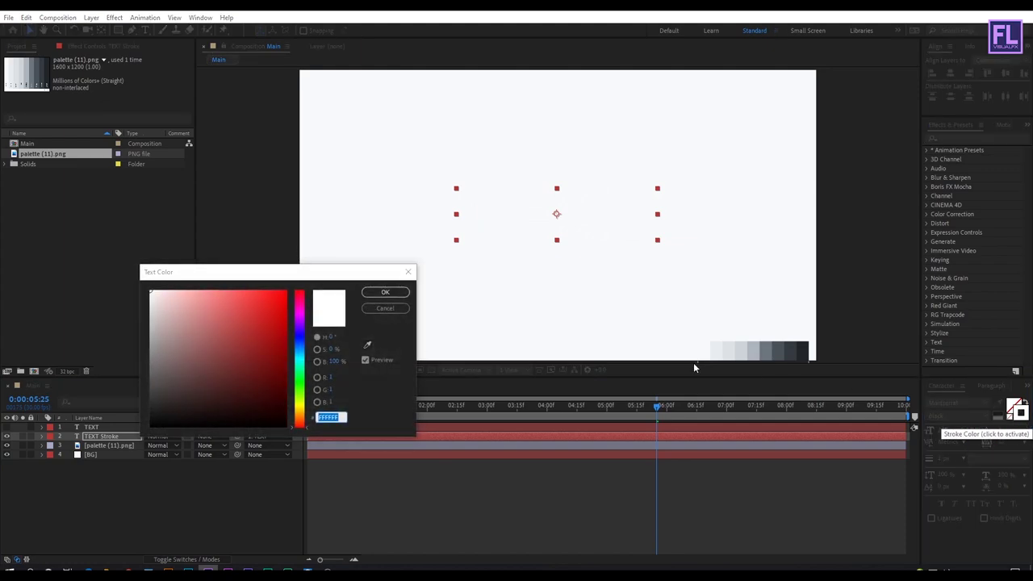
text(2D8CEB)
click(368, 342)
click(798, 355)
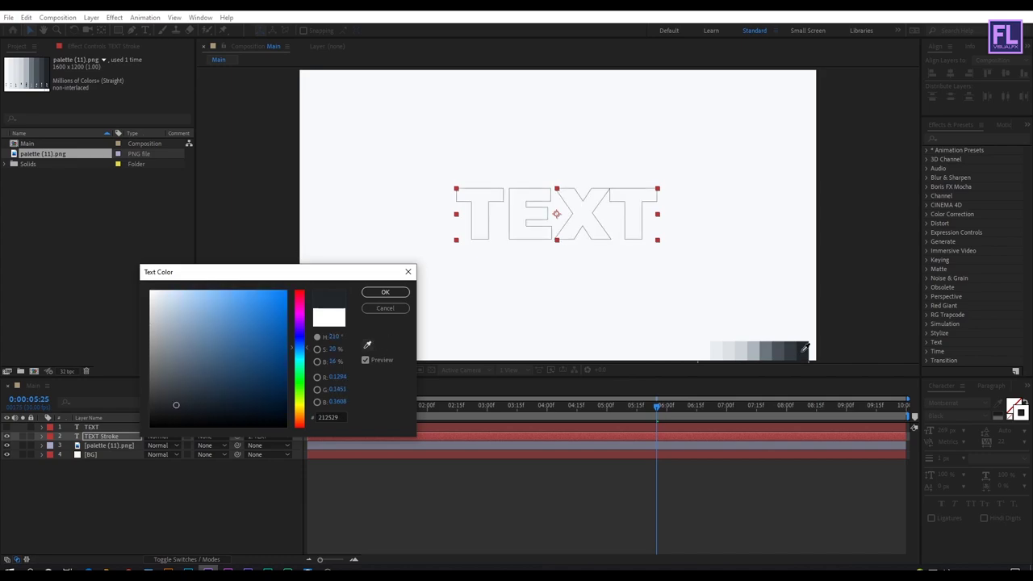
click(374, 293)
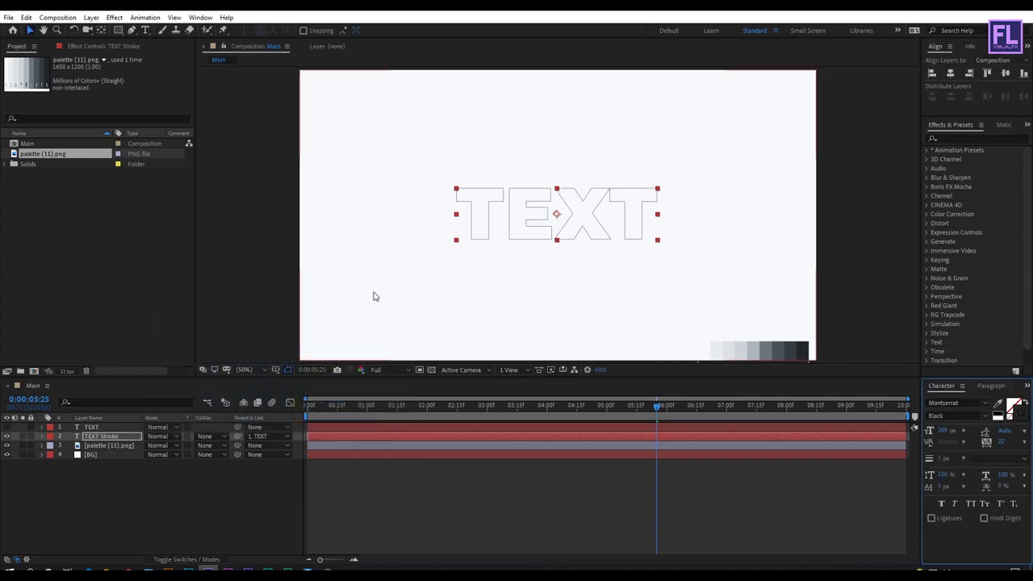
mouse_move(938, 462)
mouse_down()
mouse_move(952, 462)
mouse_move(927, 461)
mouse_move(956, 462)
mouse_move(927, 459)
mouse_move(949, 459)
mouse_move(928, 459)
mouse_move(948, 459)
mouse_move(937, 459)
mouse_up()
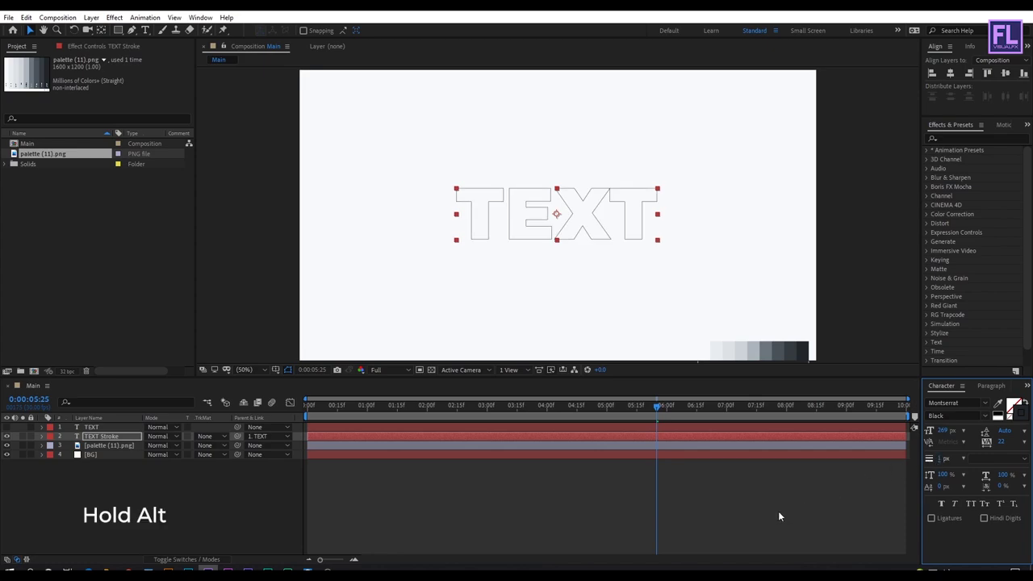
click(778, 512)
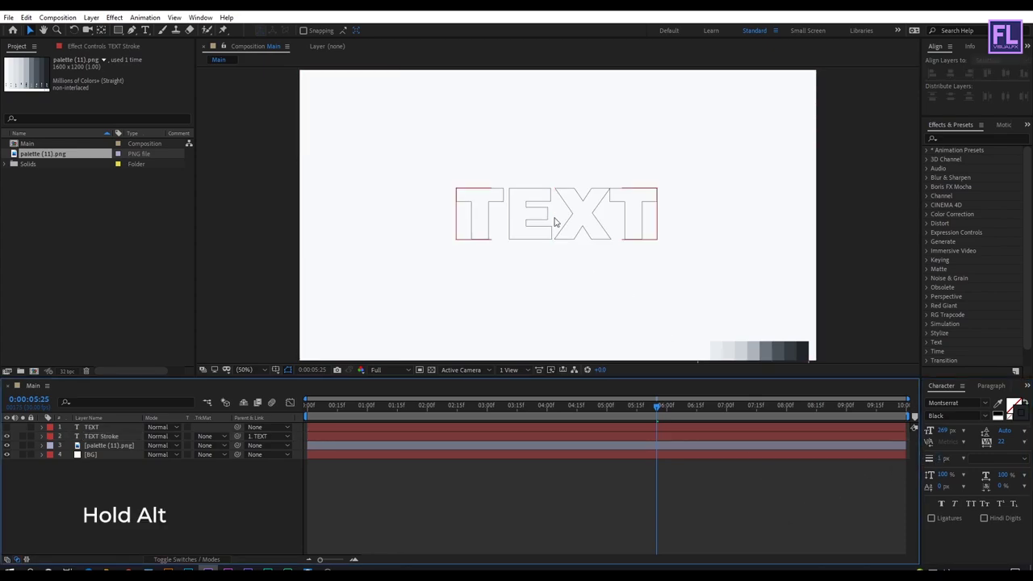
Find the Echo effect in Effects & Presets and apply it to the TEXT Stroke layer.
click(557, 219)
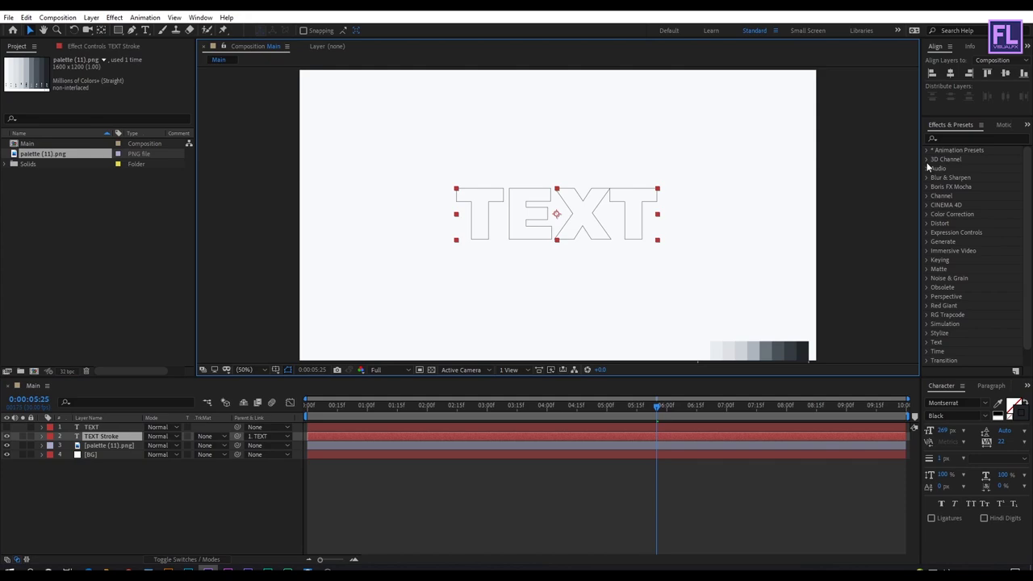
click(954, 138)
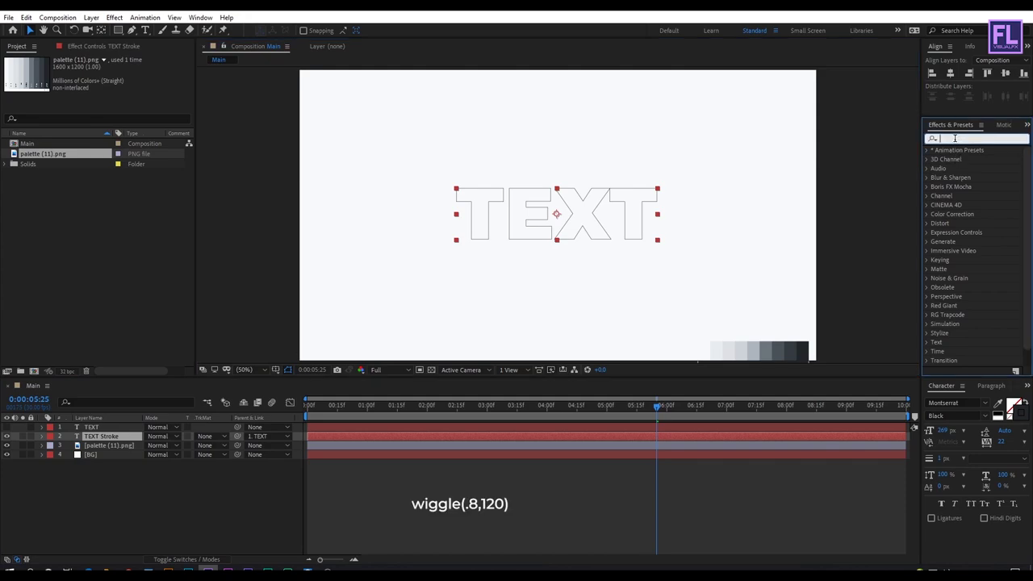
text(echo)
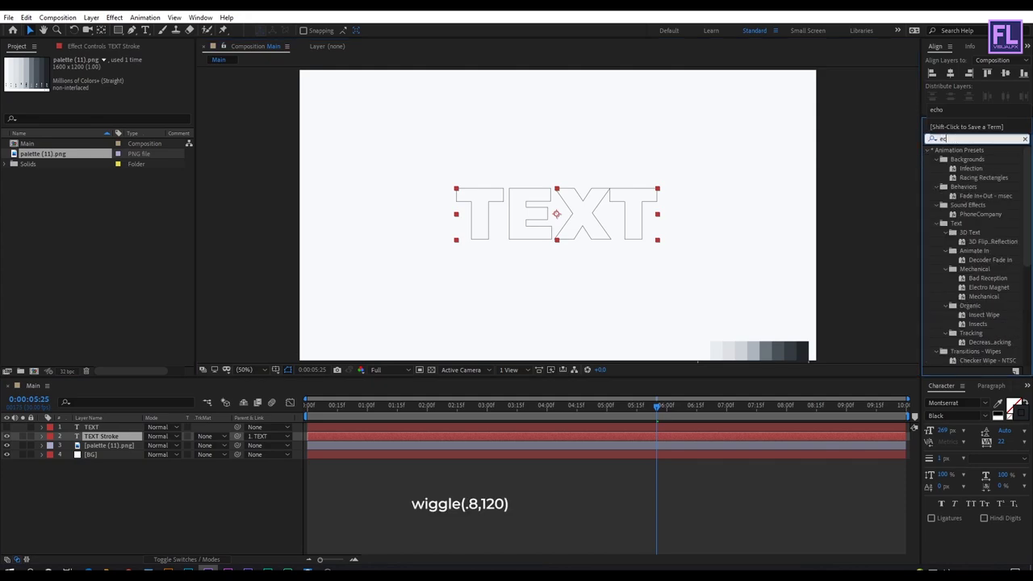
click(956, 213)
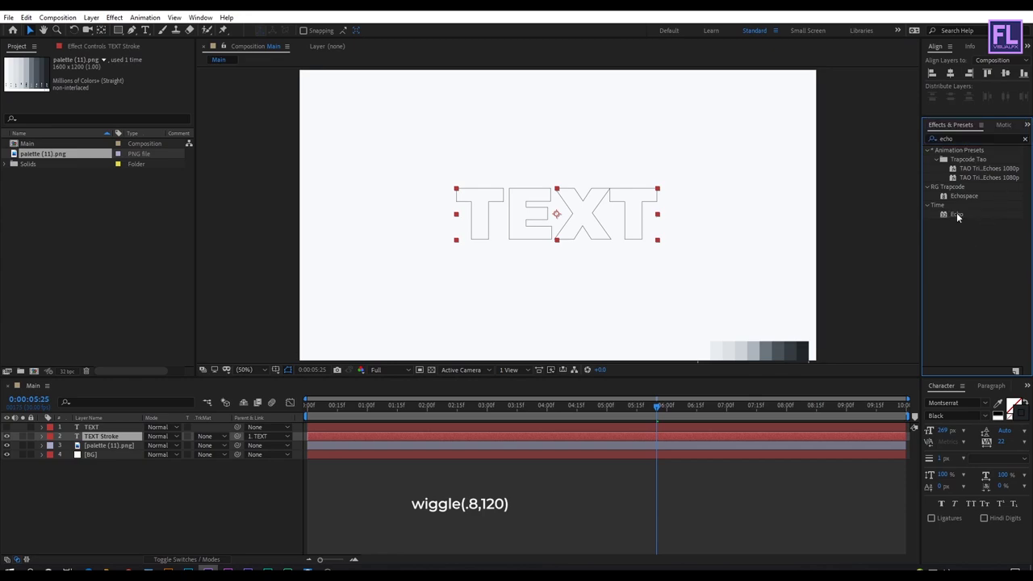
mouse_move(957, 214)
mouse_down()
mouse_move(615, 239)
mouse_move(509, 229)
mouse_move(558, 219)
mouse_up()
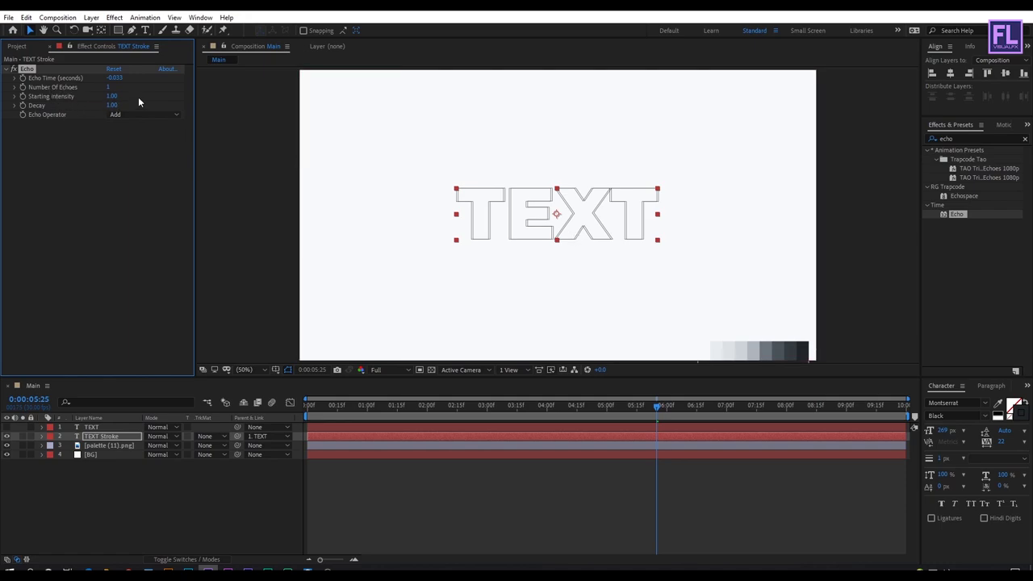
Set Echo's Number Of Echoes to 5 and Echo Time to -0.050, then scrub to check.
click(109, 87)
text(5)
key(Return)
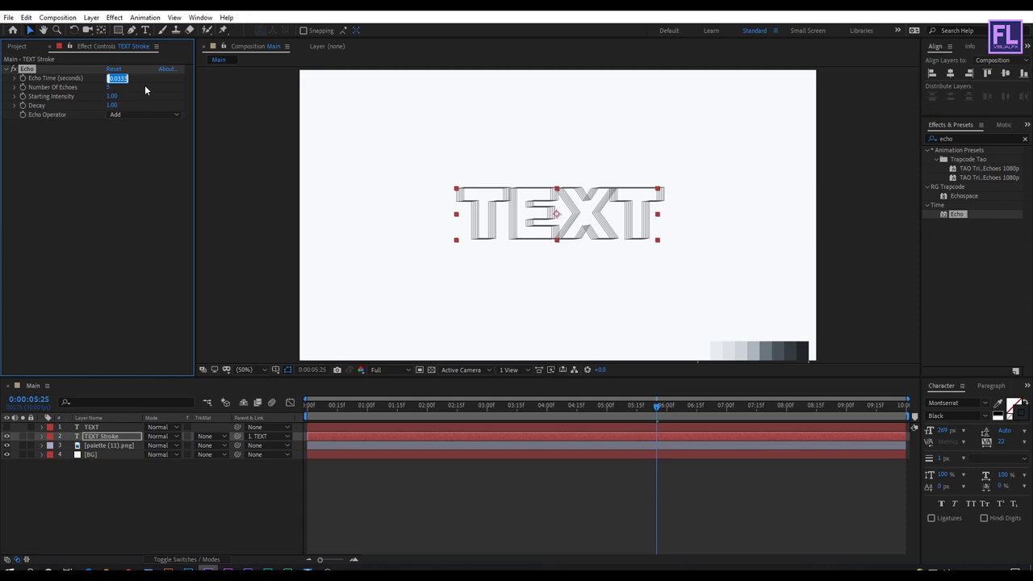
text(-0.05)
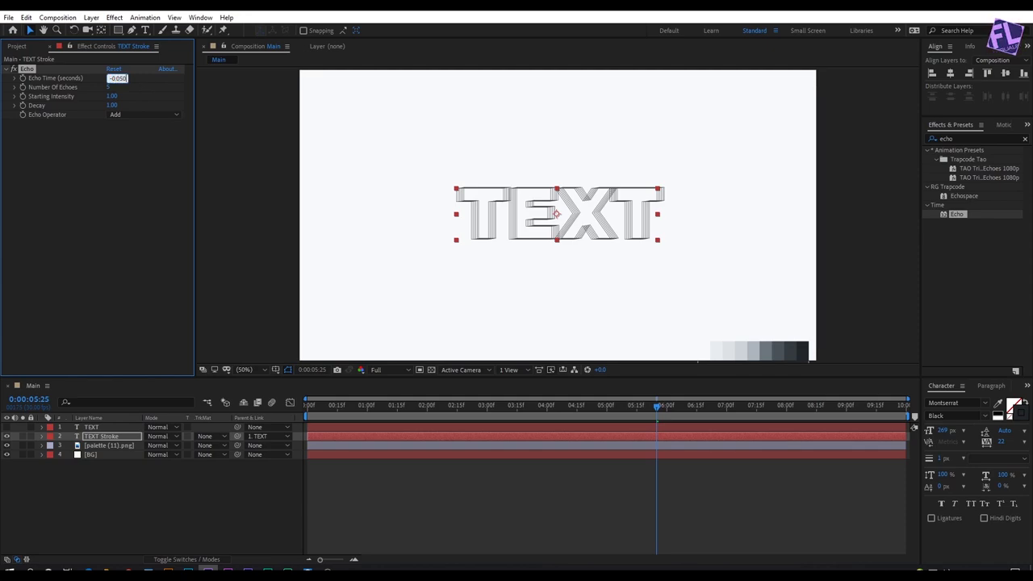
key(Return)
mouse_move(601, 410)
mouse_down()
mouse_move(380, 407)
mouse_move(333, 389)
mouse_move(612, 393)
mouse_up()
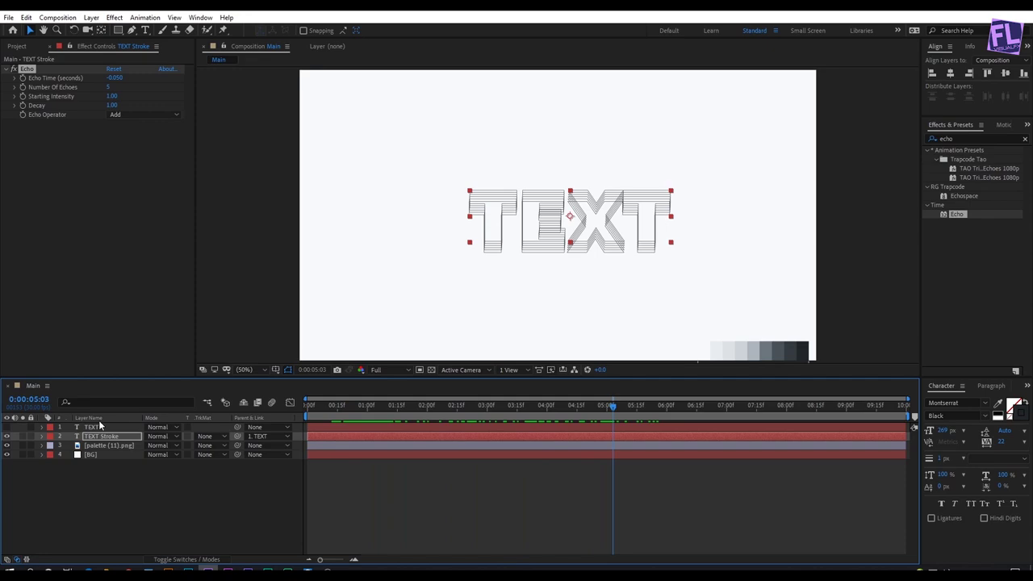
Unhide the solid TEXT layer, preview from the start, and stop at 0:00:07:13.
click(8, 427)
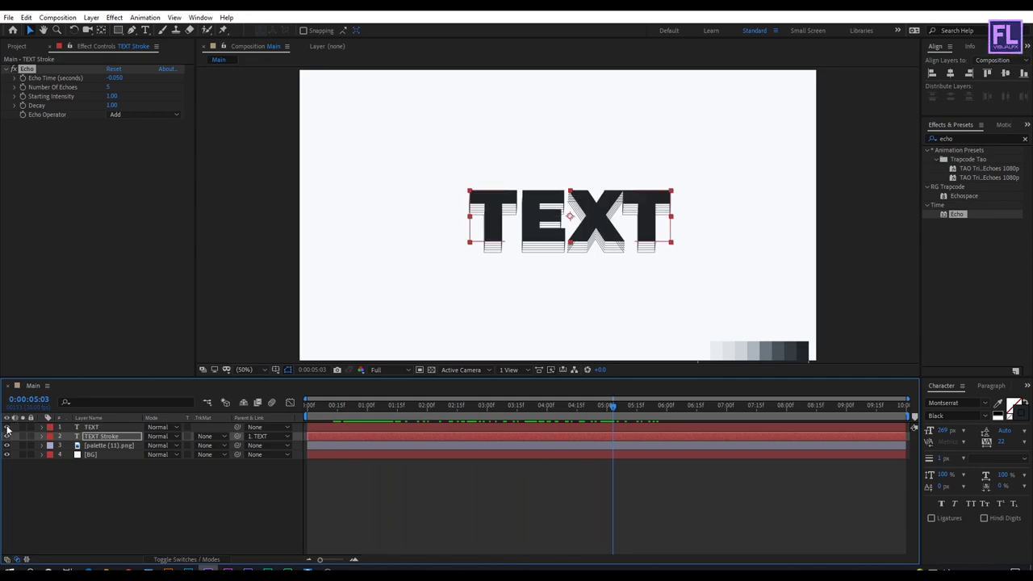
click(150, 496)
drag(346, 405, 244, 434)
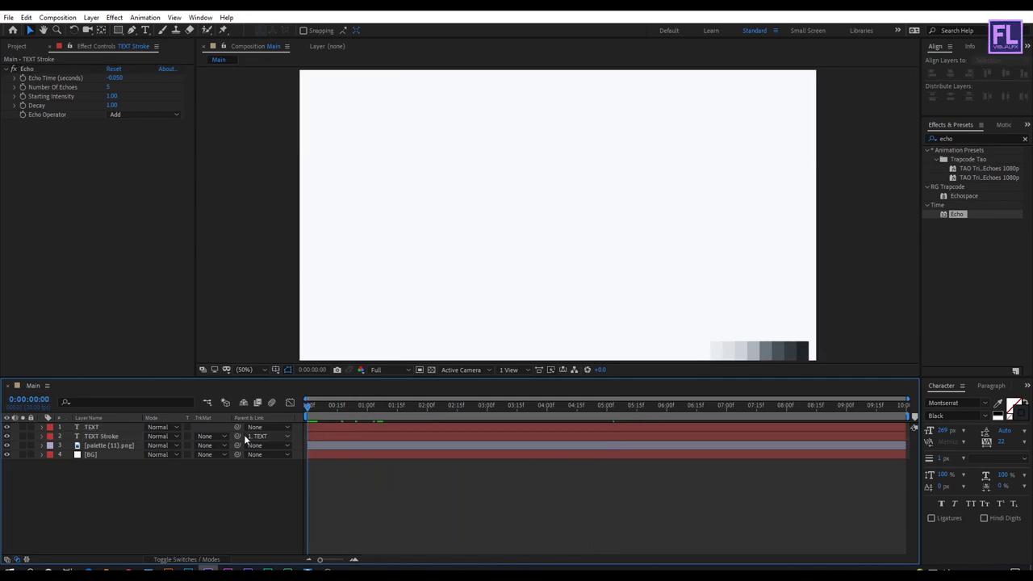
key(space)
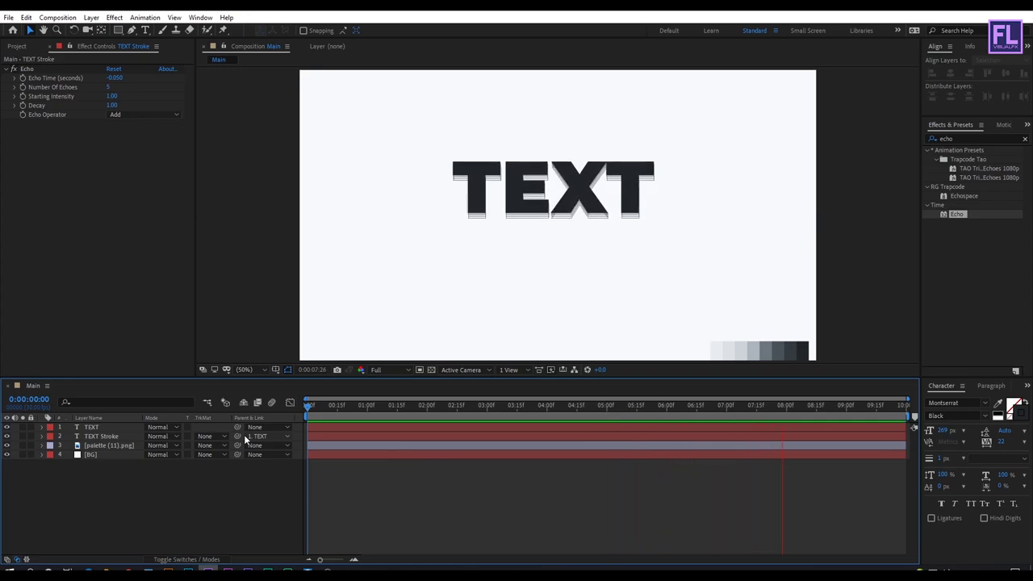
drag(692, 406, 751, 406)
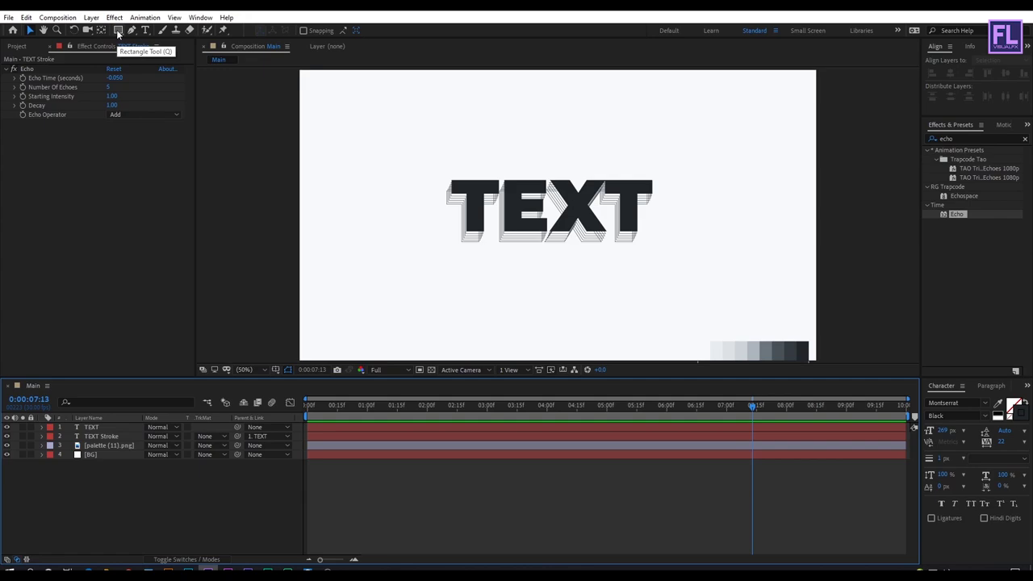
Draw a small square near the top-left and rotate it 45° into a diamond, showing its Position.
click(118, 30)
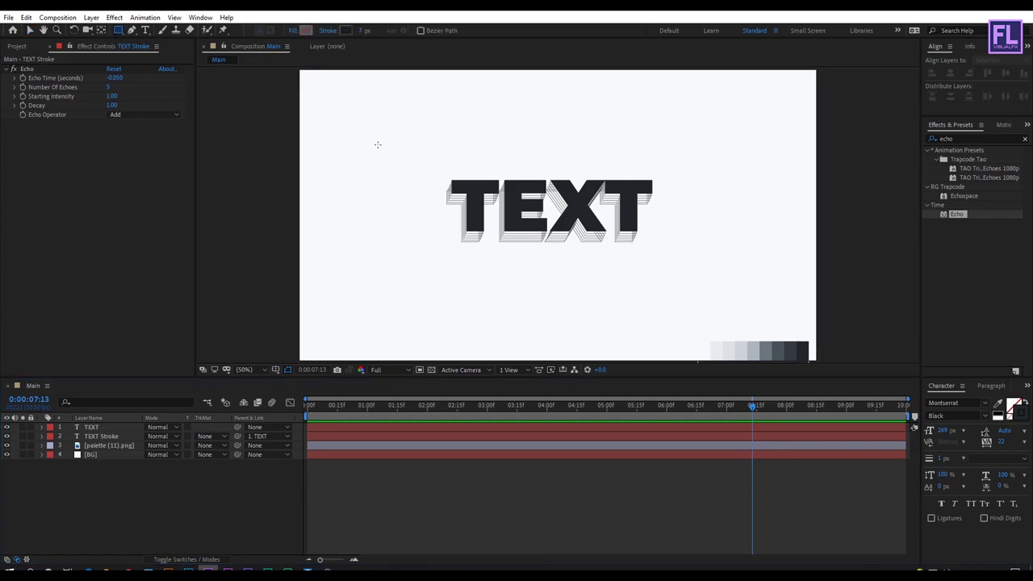
drag(345, 121, 371, 147)
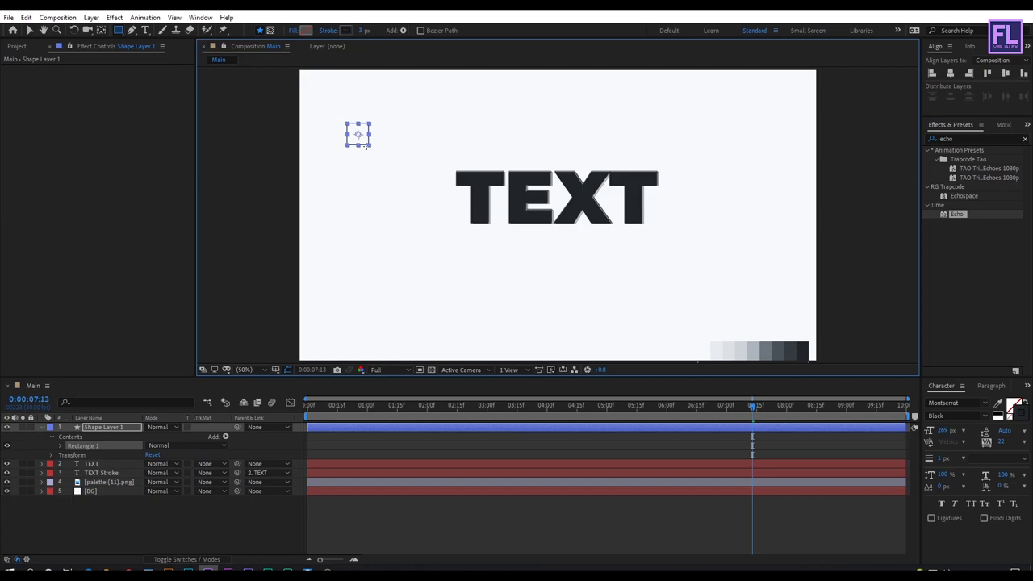
click(74, 30)
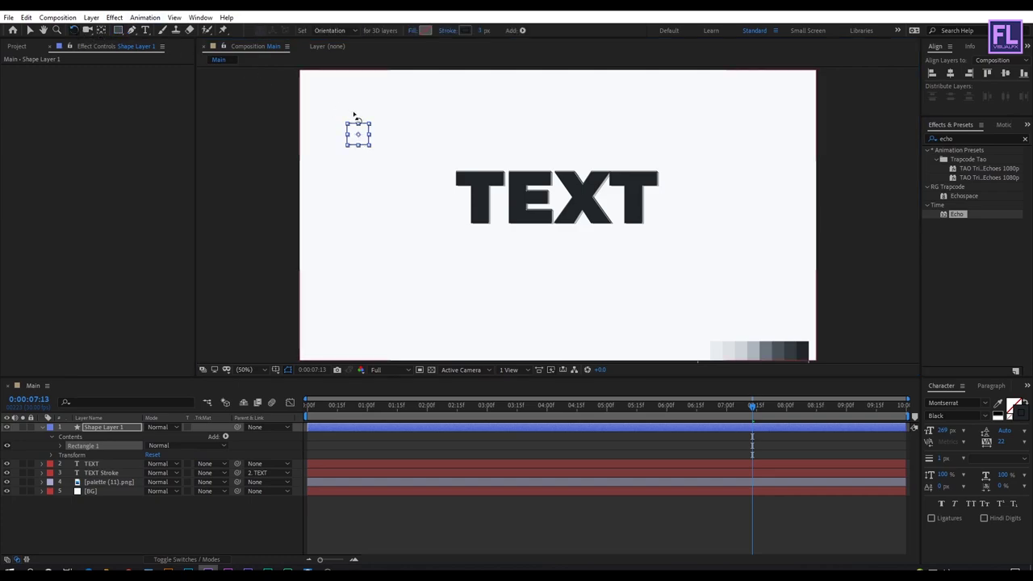
drag(353, 120, 377, 139)
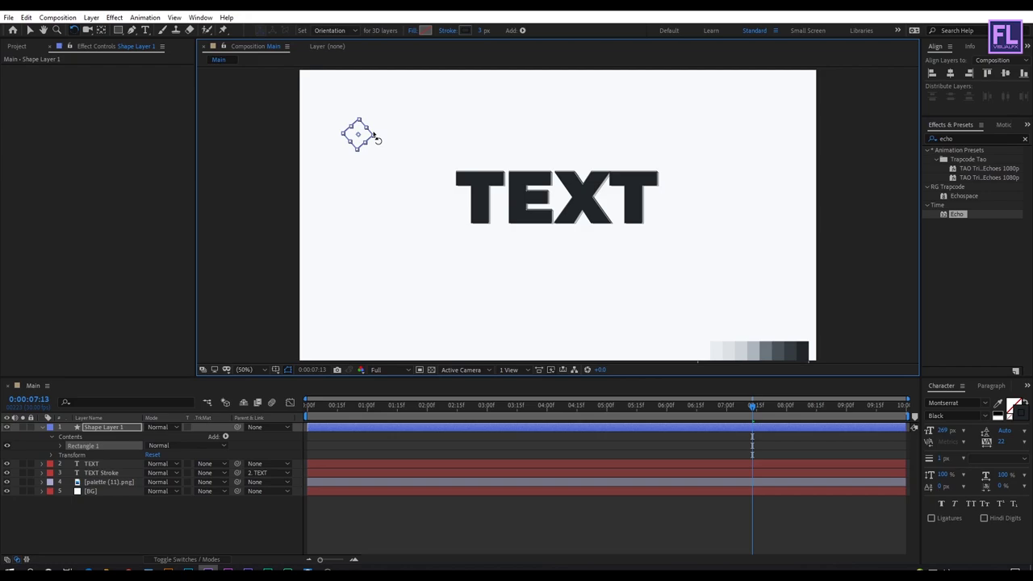
click(103, 430)
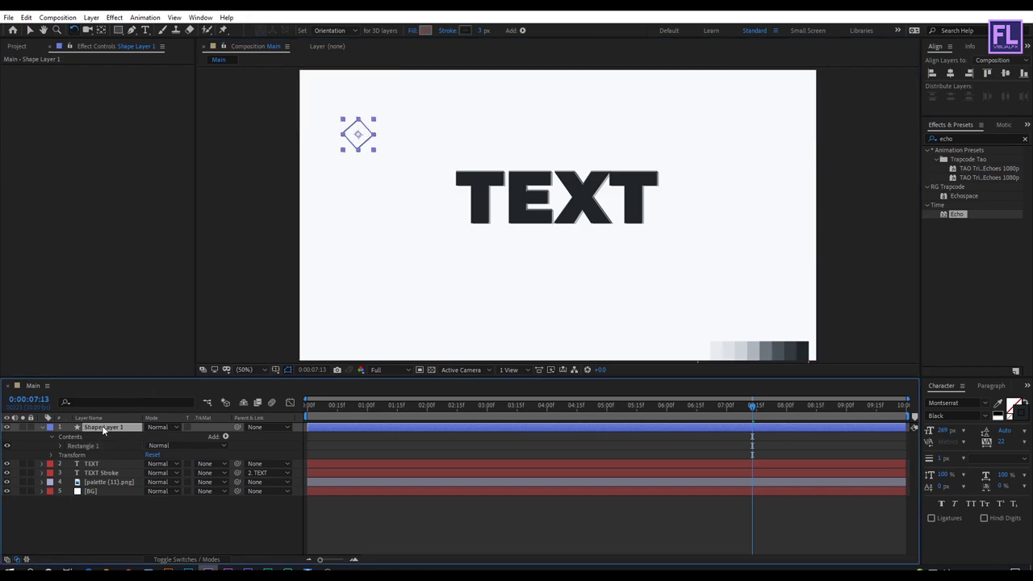
key(p)
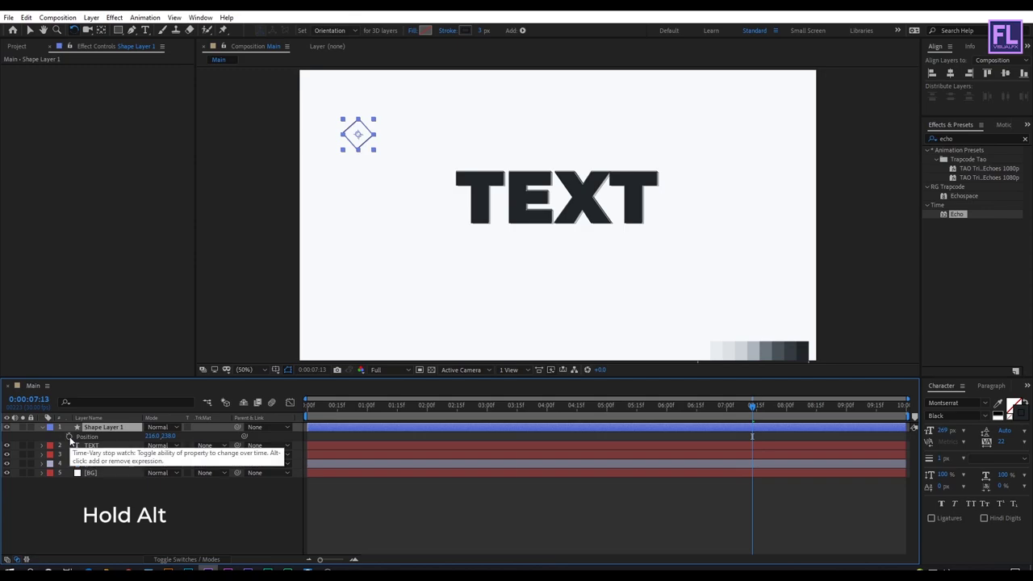
Add a wiggle(.8,120) expression to Shape Layer 1's Position and scrub to watch it drift.
alt+click(69, 437)
text(wiggle)
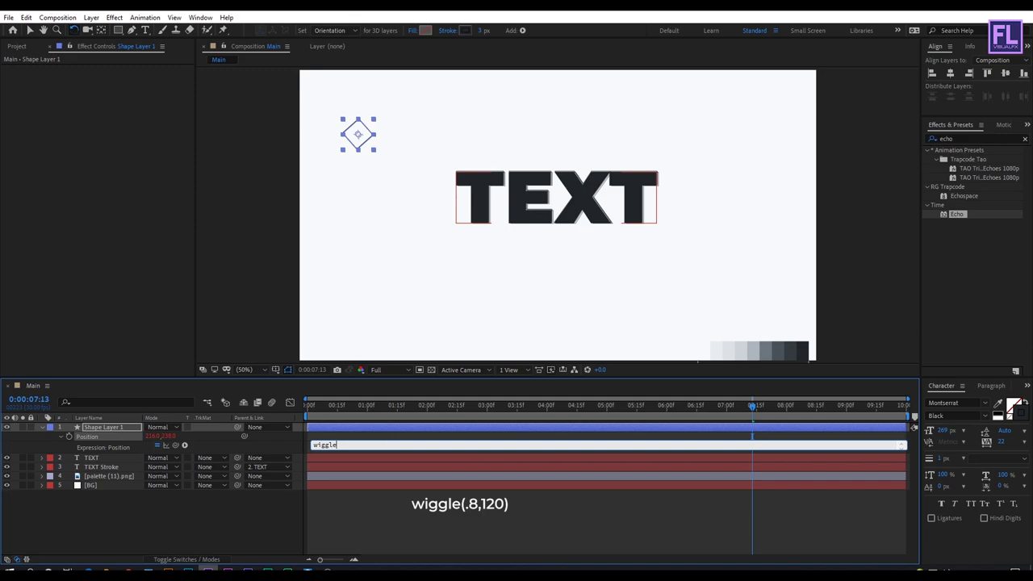
text((.8,120)
key(KP_Enter)
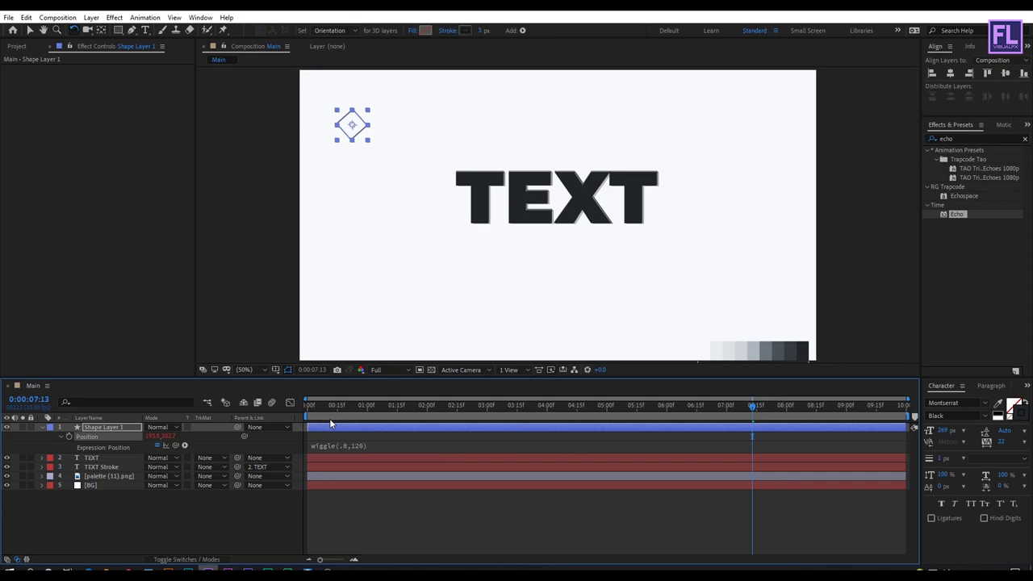
drag(339, 404, 616, 405)
Copy the Echo effect from TEXT Stroke onto Shape Layer 1 and scrub to 0:00:07:10 to check.
click(98, 467)
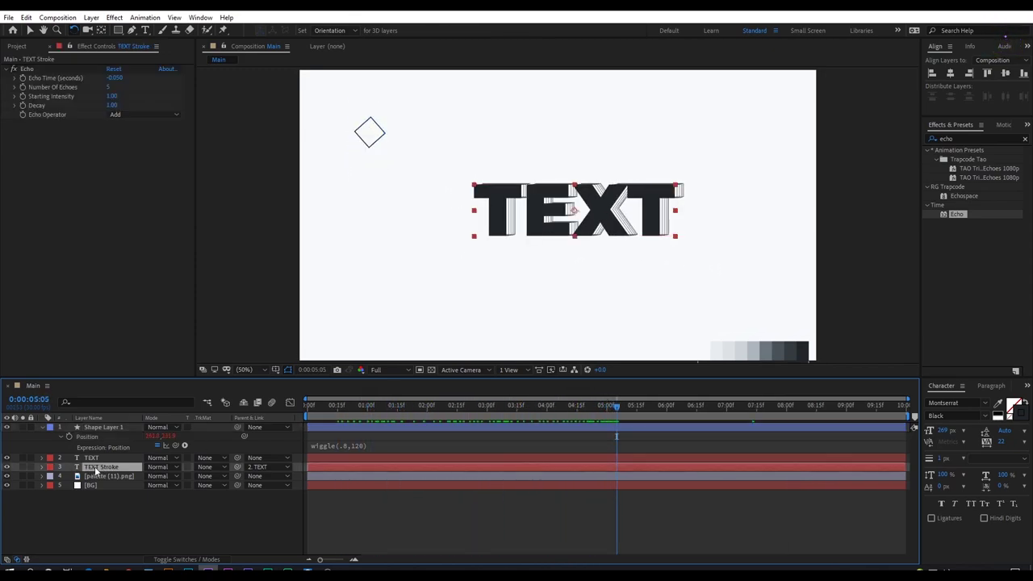
click(26, 68)
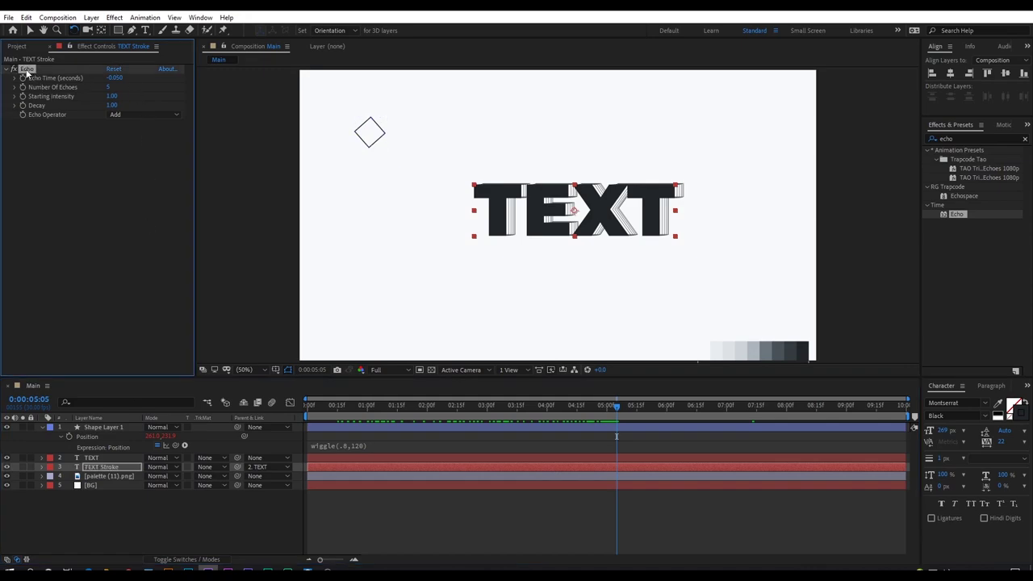
key(ctrl+c)
click(107, 428)
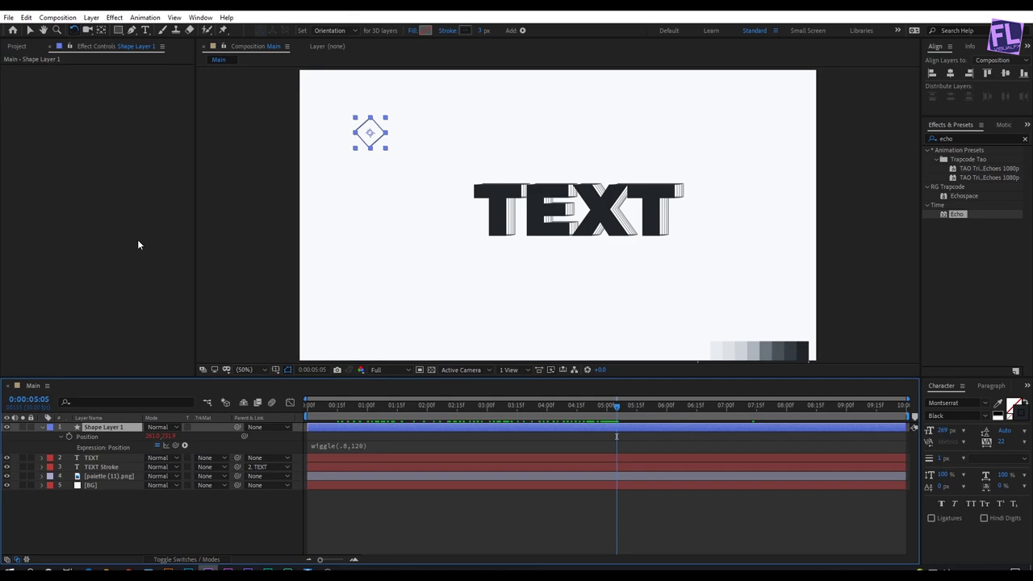
key(ctrl+v)
click(627, 406)
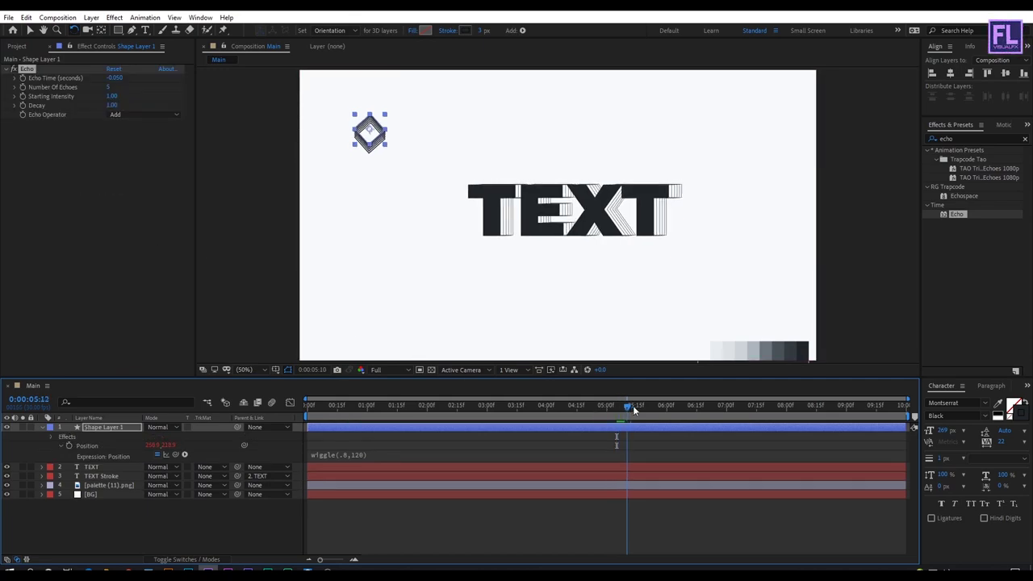
drag(633, 409, 745, 411)
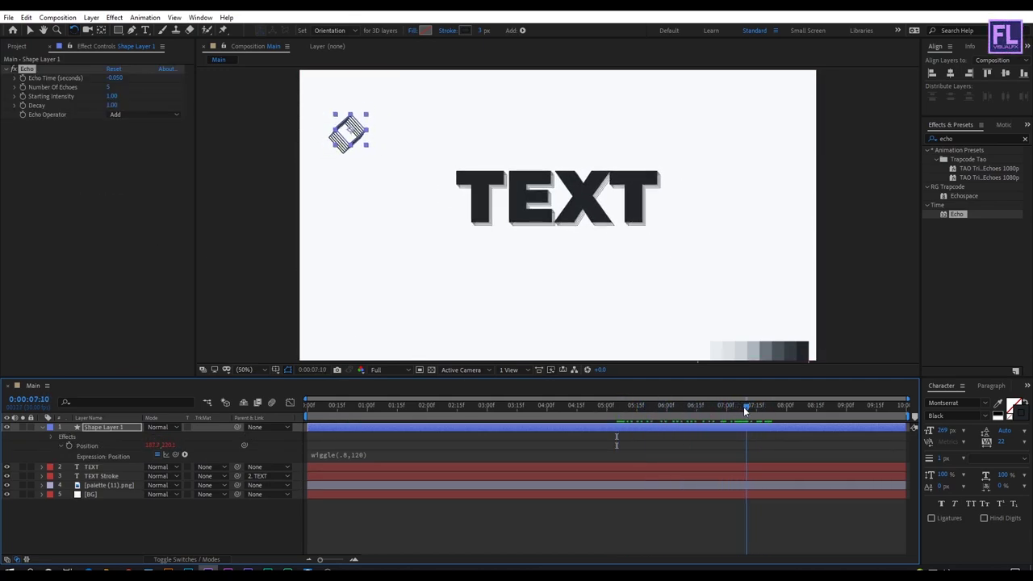
key(v)
click(369, 121)
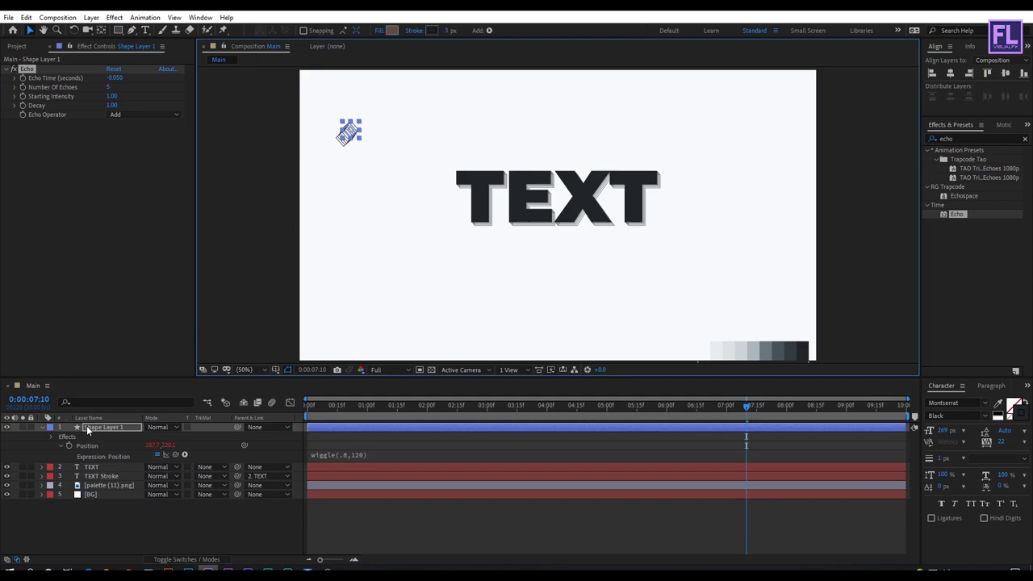
Duplicate the echoed diamond twice, placing copies near the top centre and lower right.
click(42, 427)
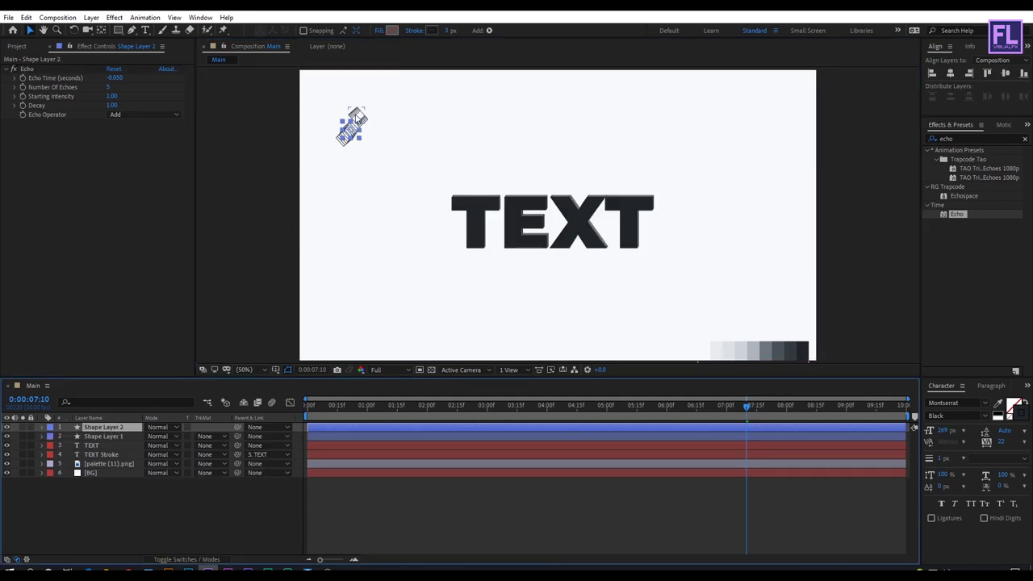
key(ctrl+d)
drag(361, 120, 693, 300)
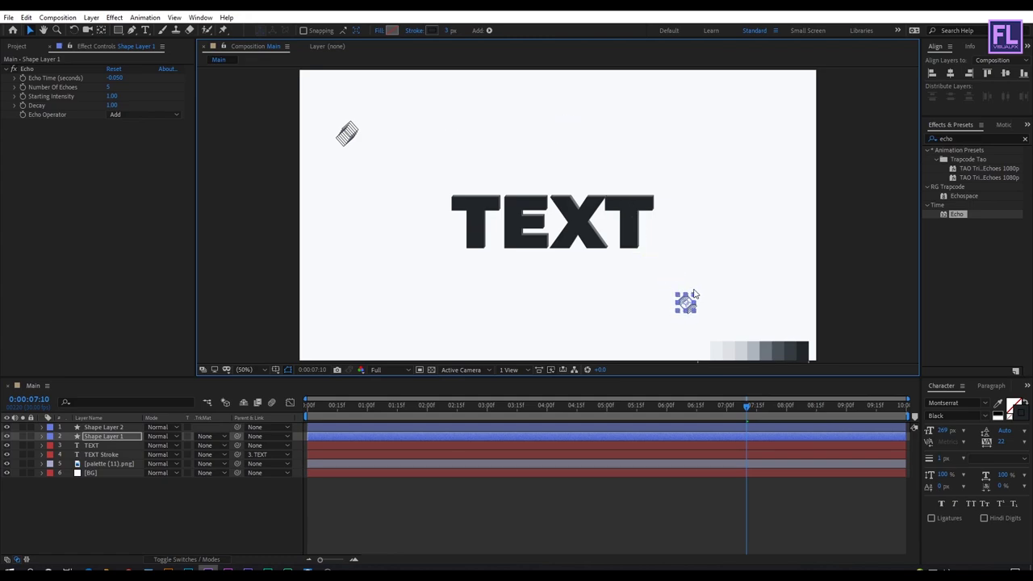
drag(689, 295, 592, 139)
key(ctrl+d)
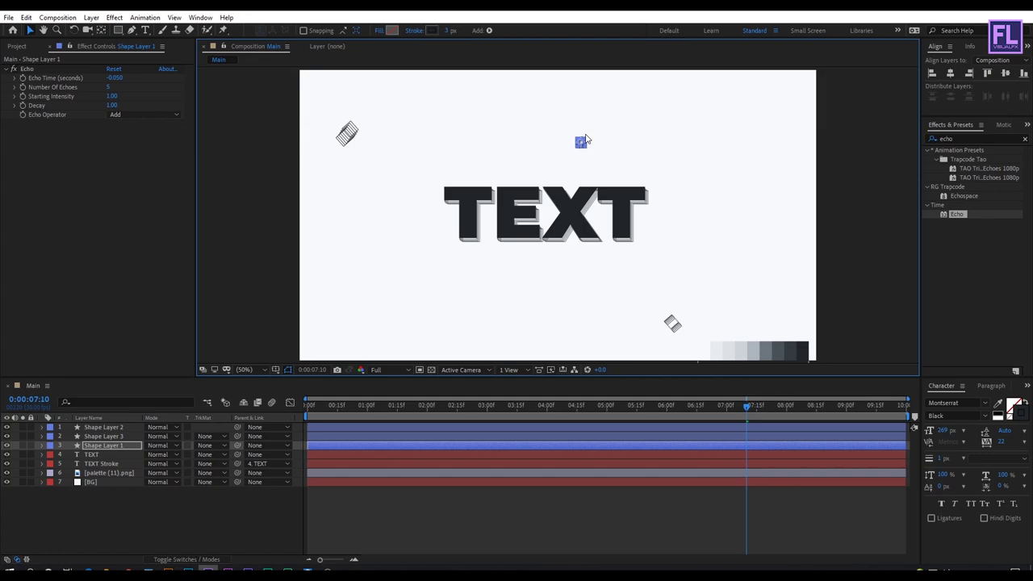
click(865, 245)
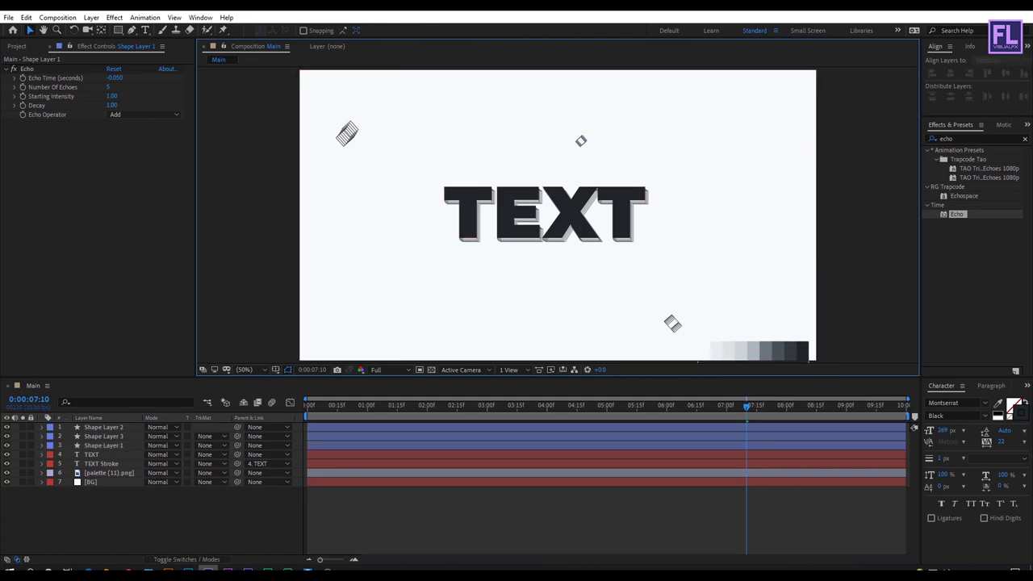
Draw a small circle left of the TEXT title with the Ellipse tool and show its Position.
click(118, 30)
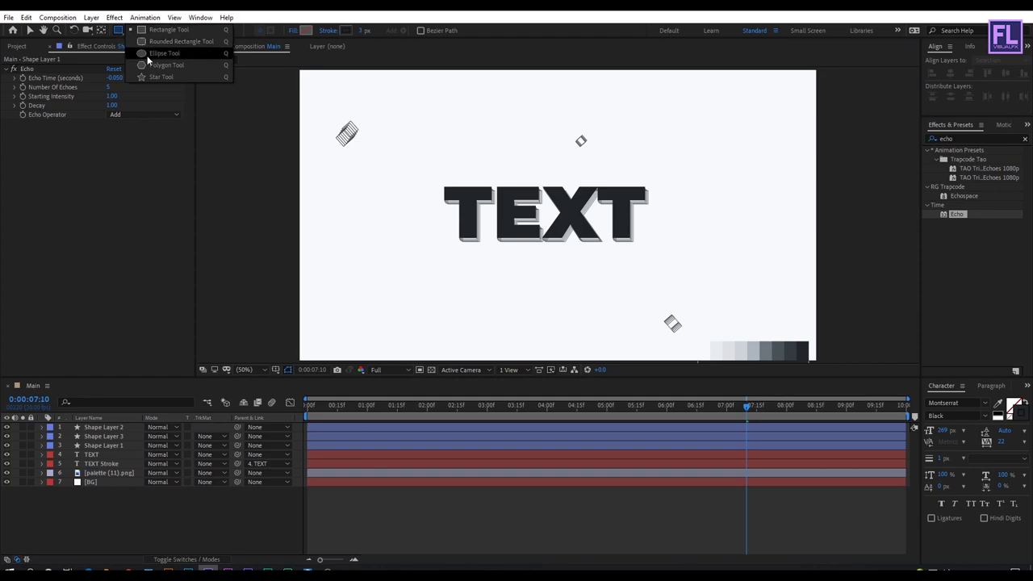
click(151, 54)
drag(387, 247, 421, 283)
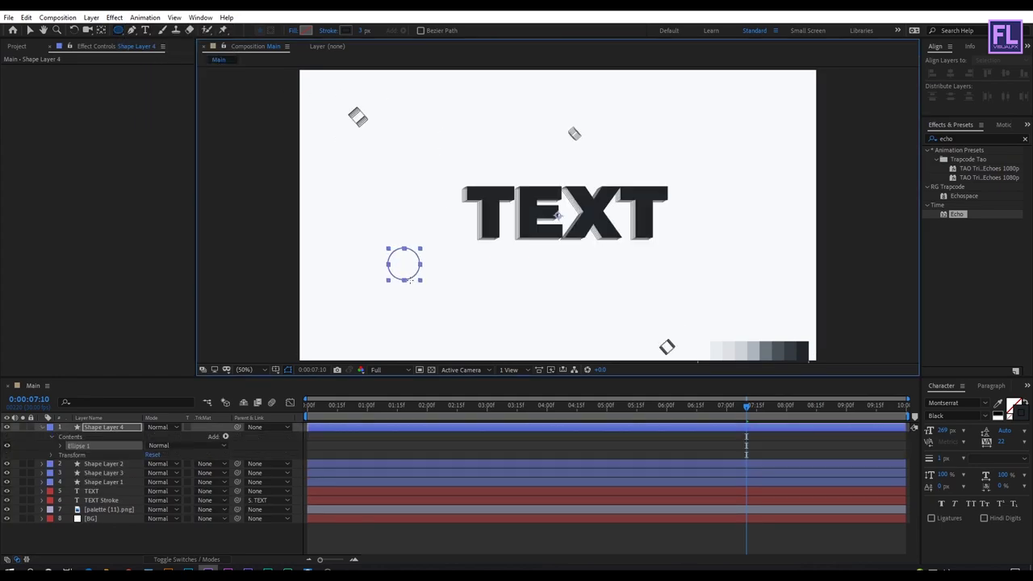
click(111, 427)
key(p)
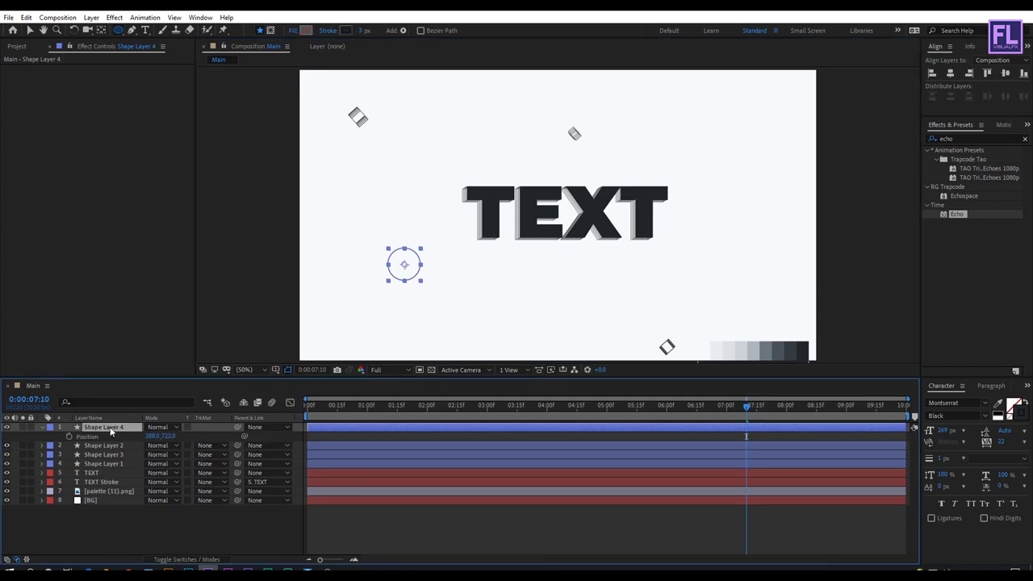
Give the circle's Position a wiggle(.8,120) expression.
alt+click(68, 437)
text(wiggle(.8)
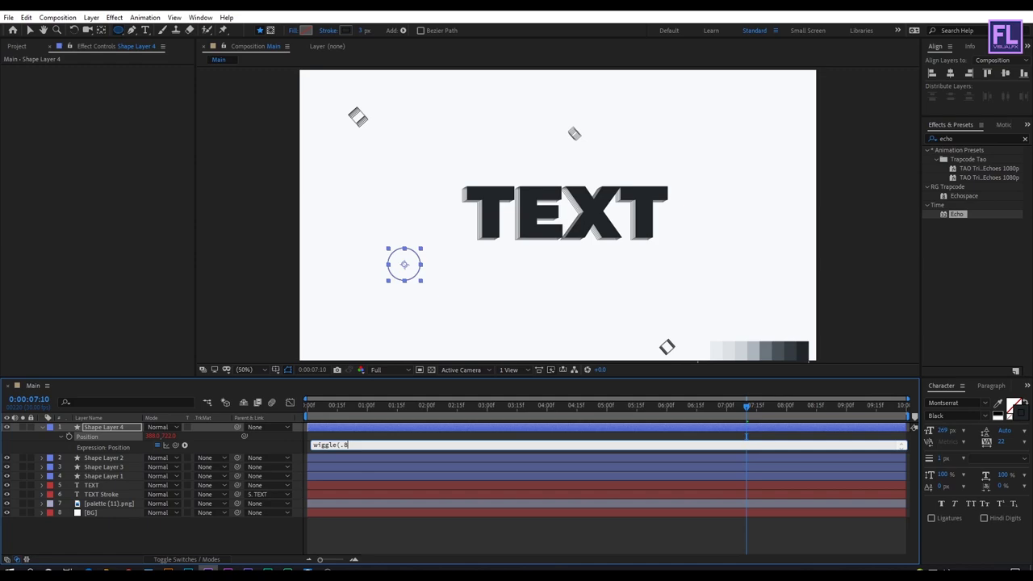
text(,120))
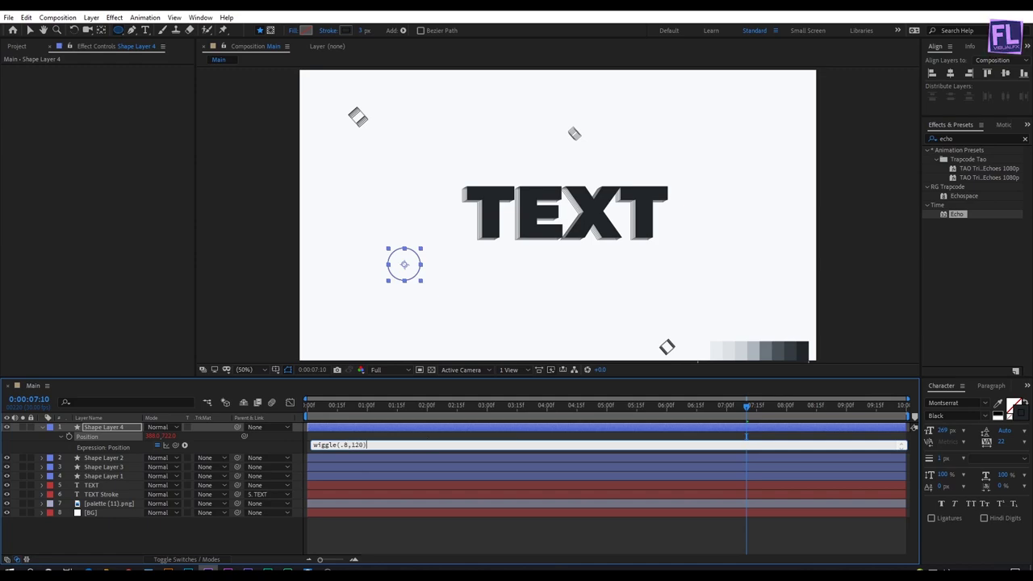
click(425, 436)
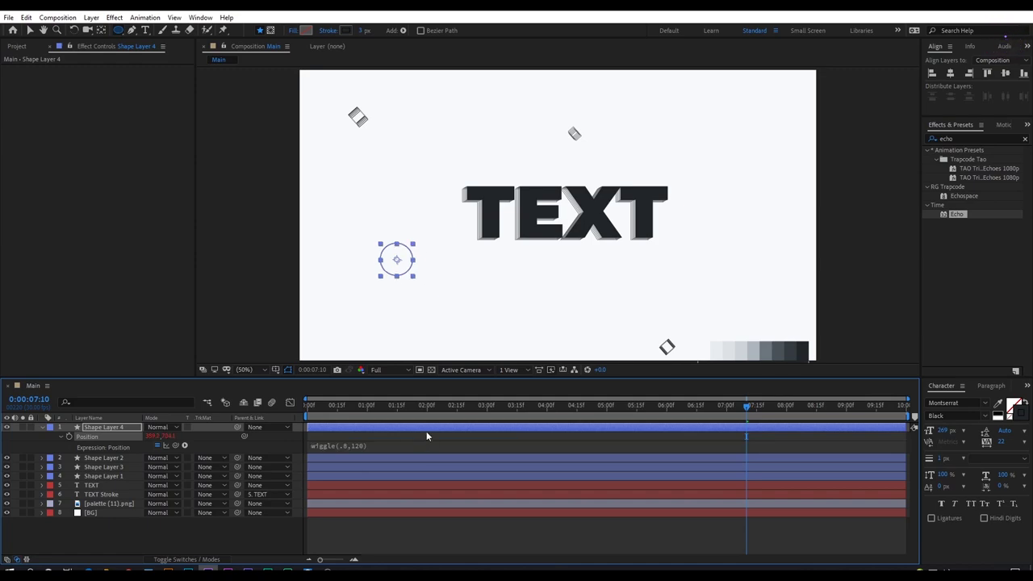
Copy Shape Layer 2's Echo onto the circle, Shape Layer 4, and shrink it to a small ring.
click(110, 458)
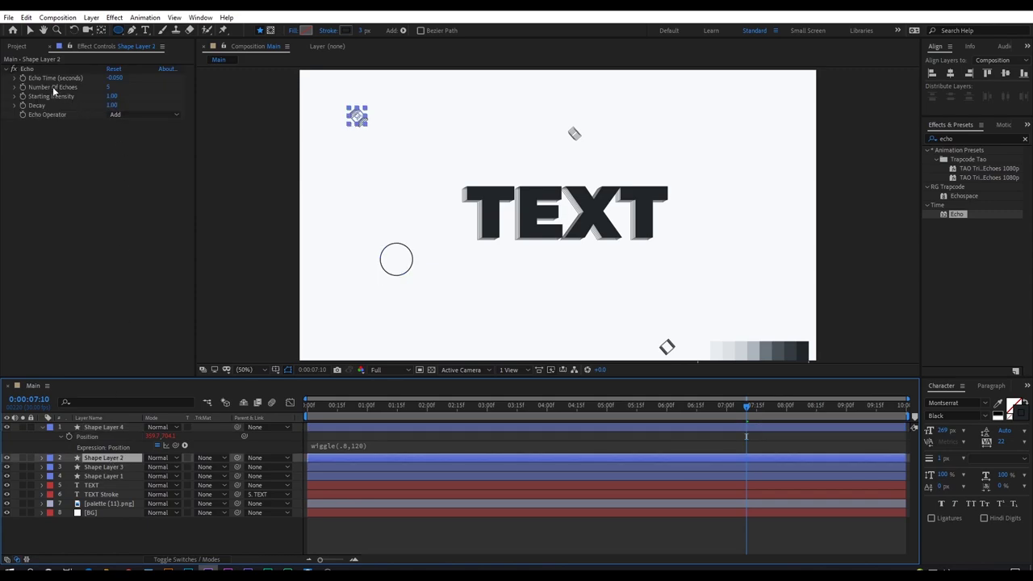
click(28, 70)
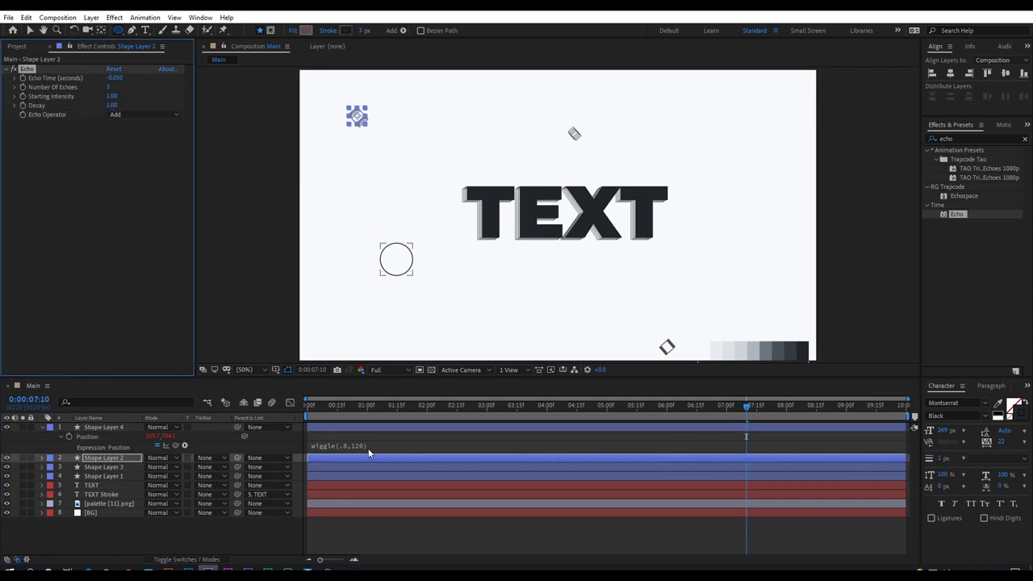
click(100, 426)
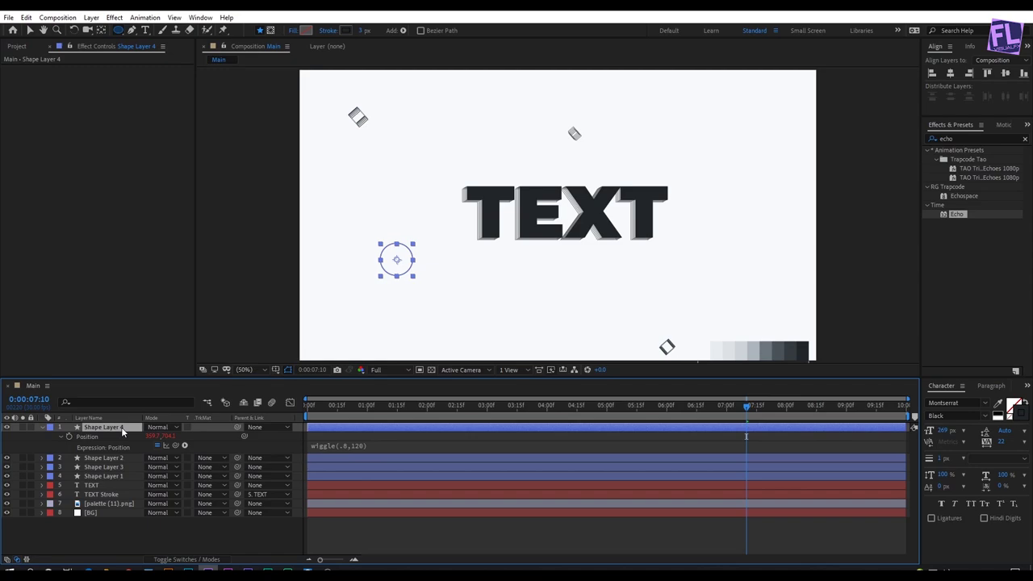
key(ctrl+v)
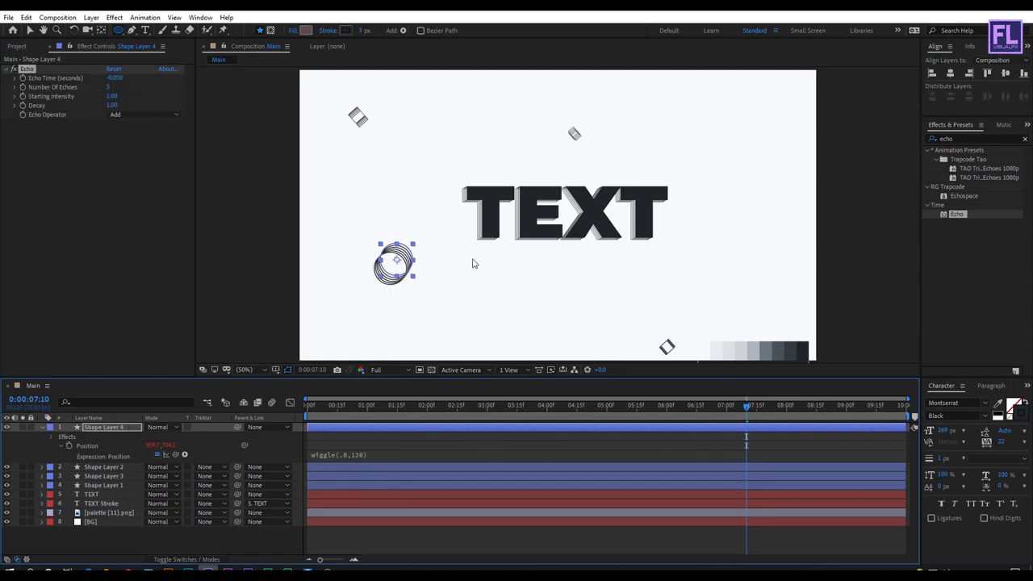
key(v)
drag(412, 275, 411, 253)
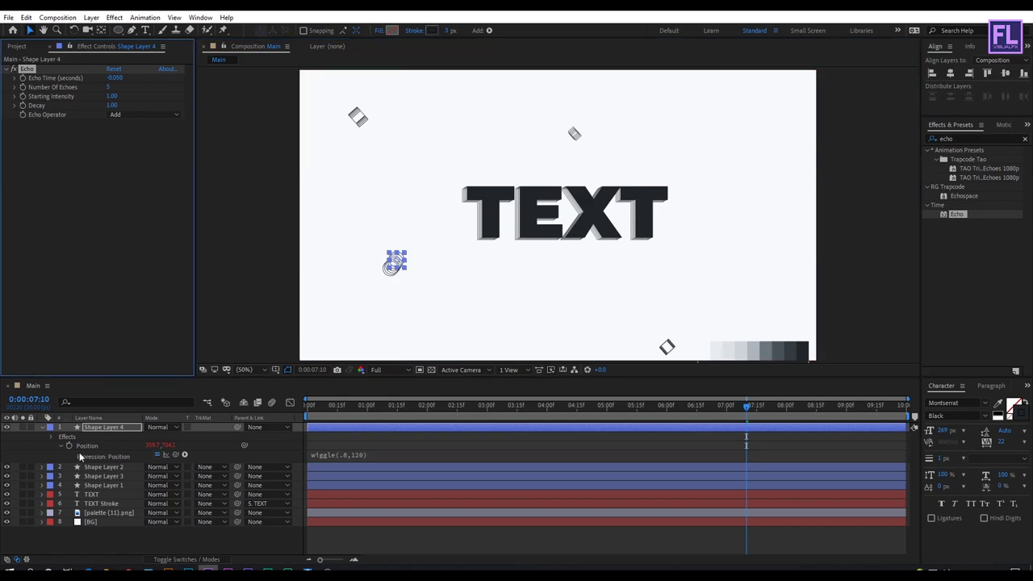
Duplicate the echoing circle three times, scatter the copies around TEXT, and preview.
click(102, 431)
click(43, 428)
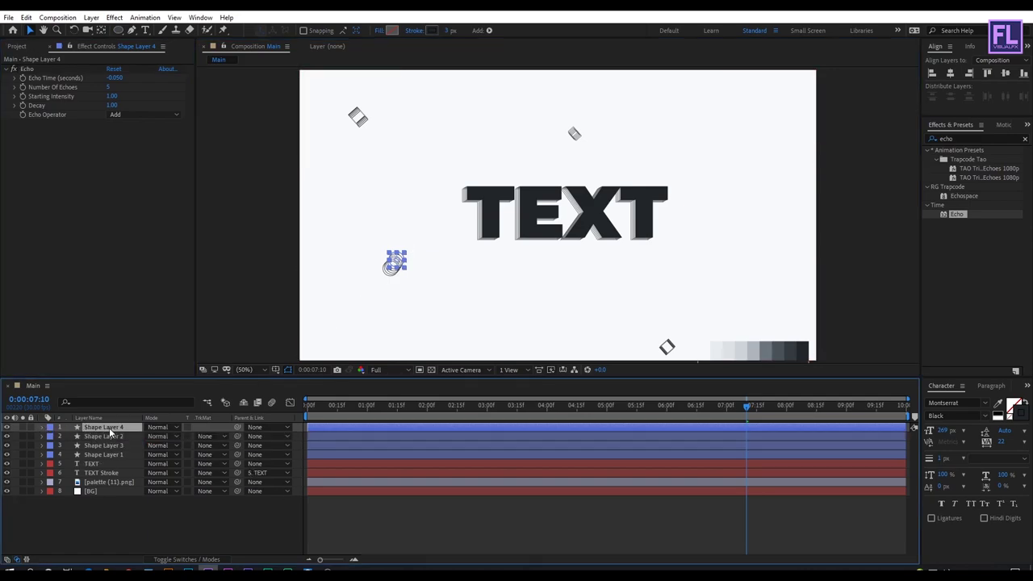
key(ctrl+d)
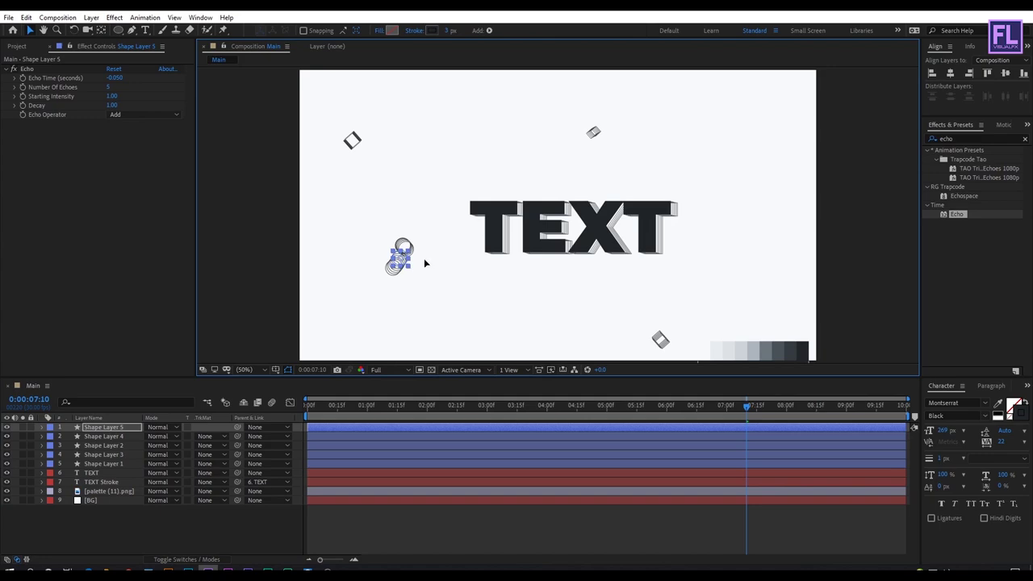
drag(424, 261, 751, 218)
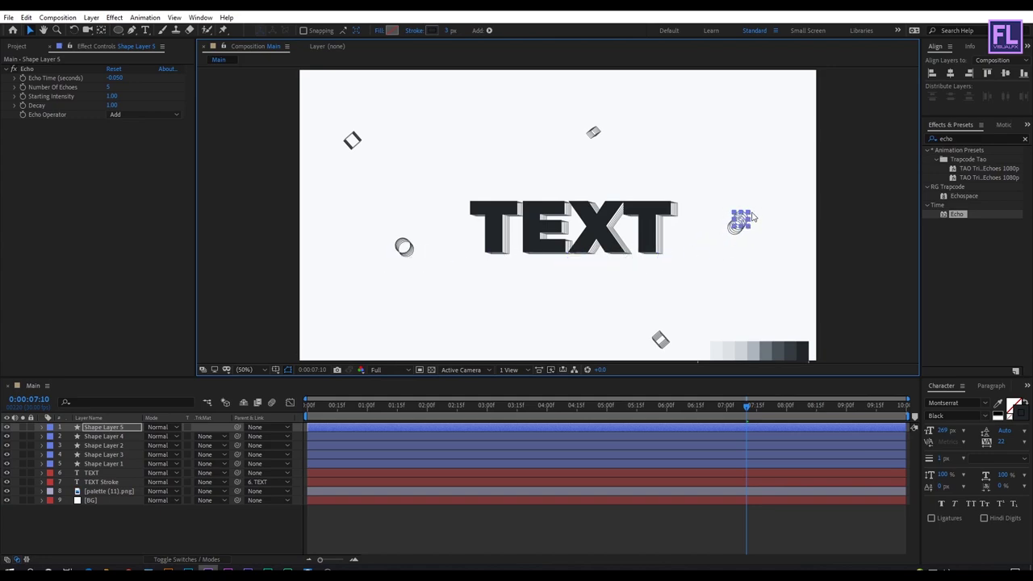
key(ctrl+d)
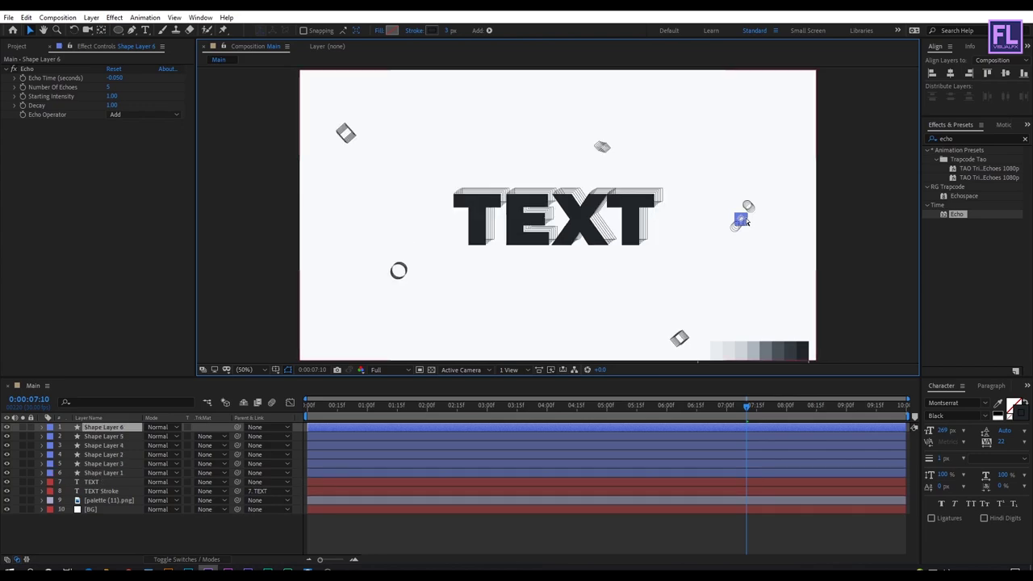
drag(743, 217, 686, 129)
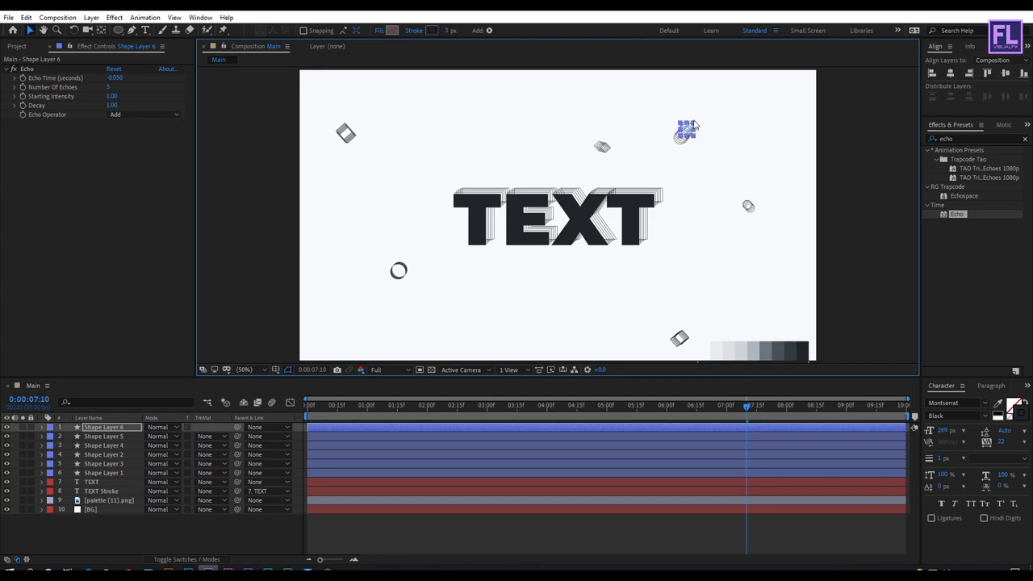
key(ctrl+d)
key(ctrl+Down)
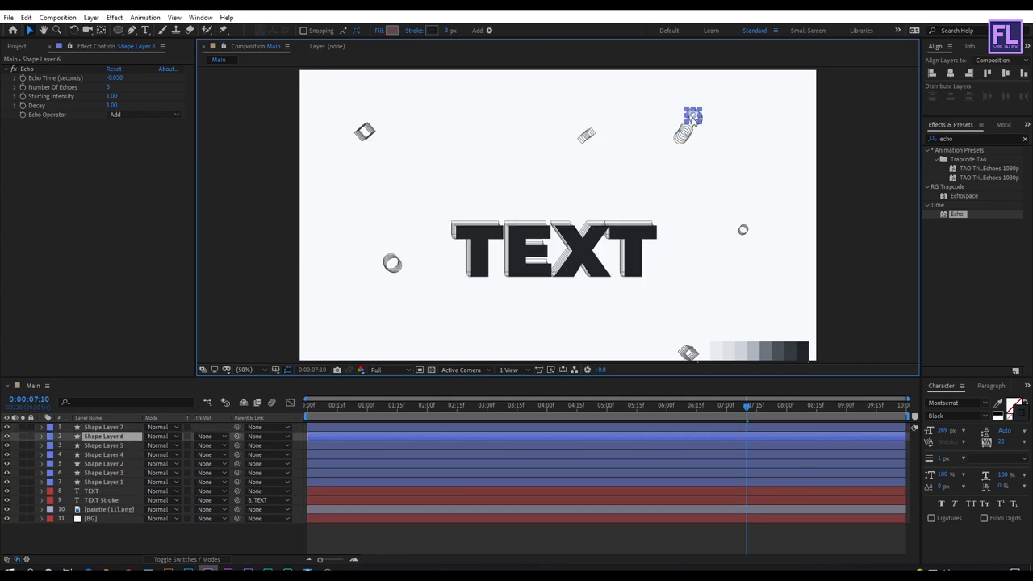
drag(696, 119, 476, 316)
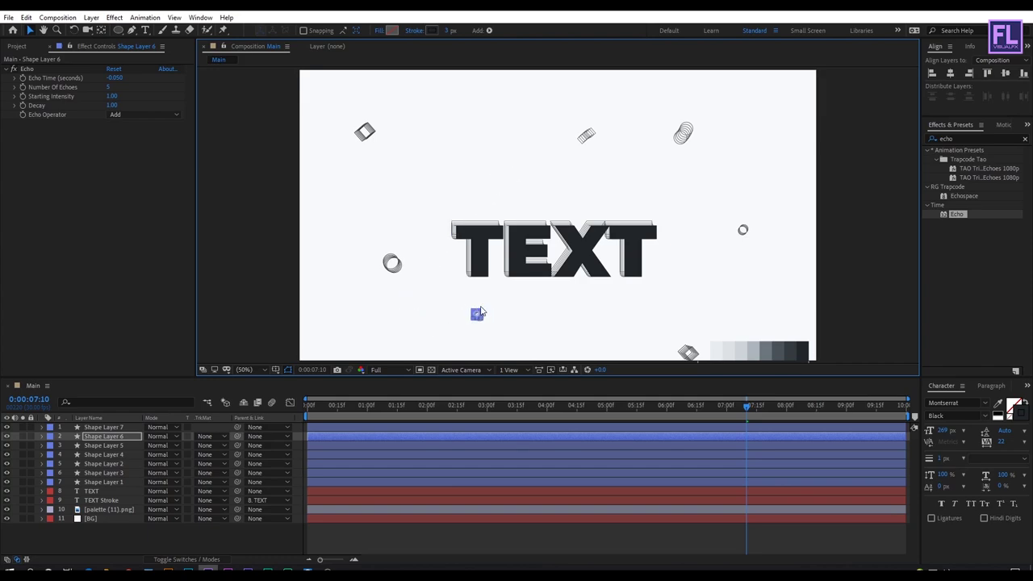
drag(395, 265, 382, 259)
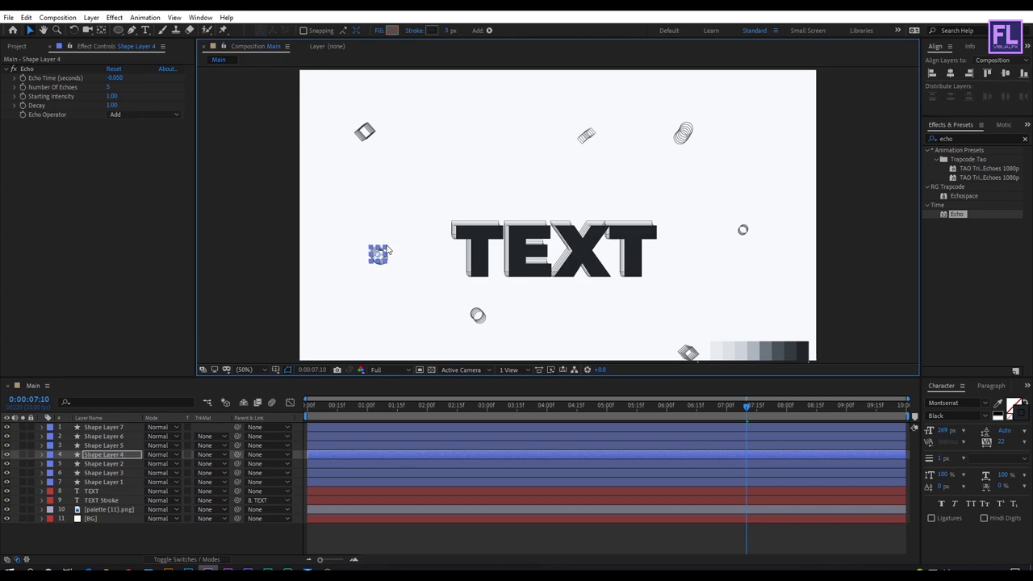
click(299, 236)
key(space)
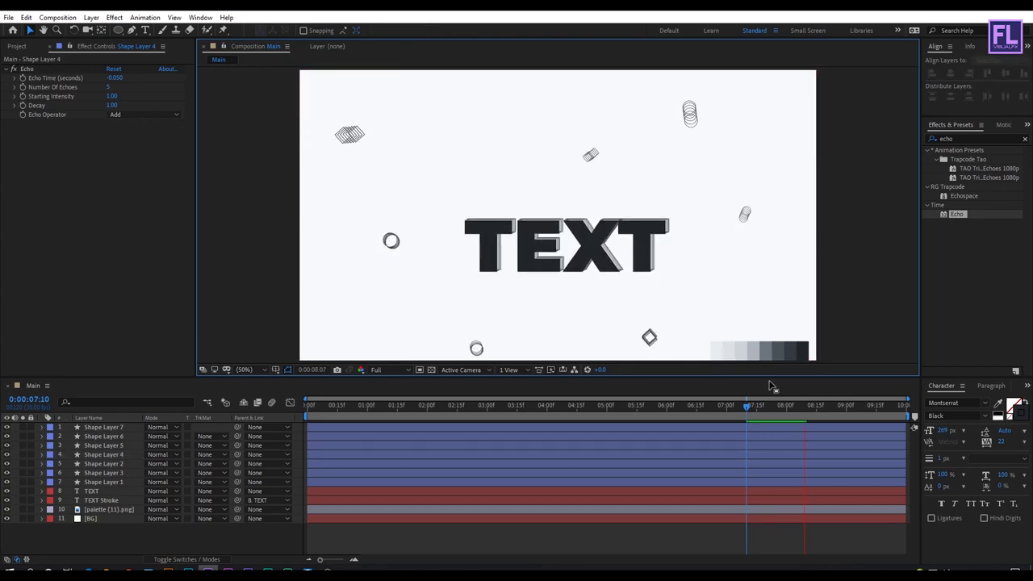
Delete the palette (11).png reference layer and play the animation from an earlier frame.
click(780, 349)
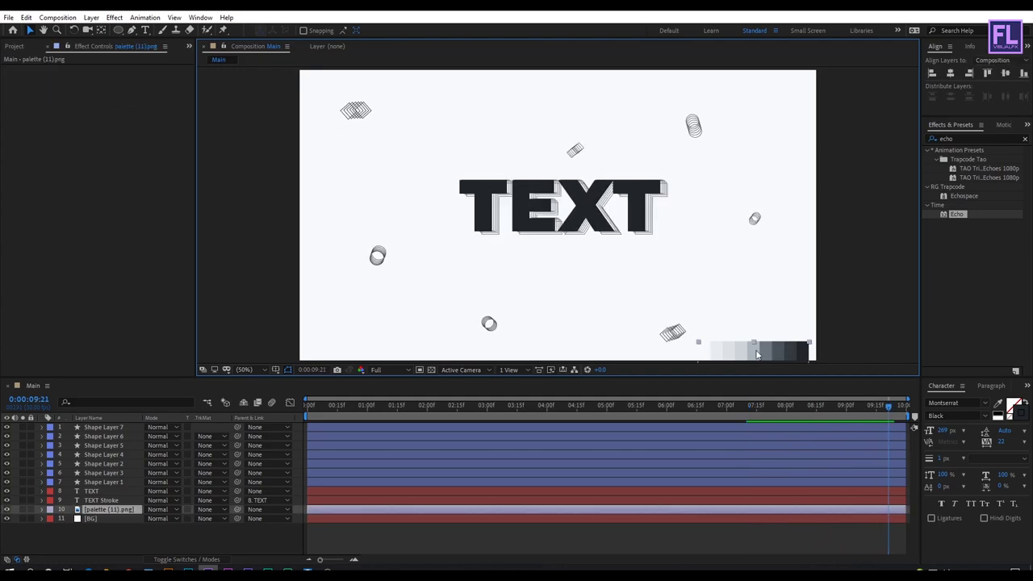
key(Delete)
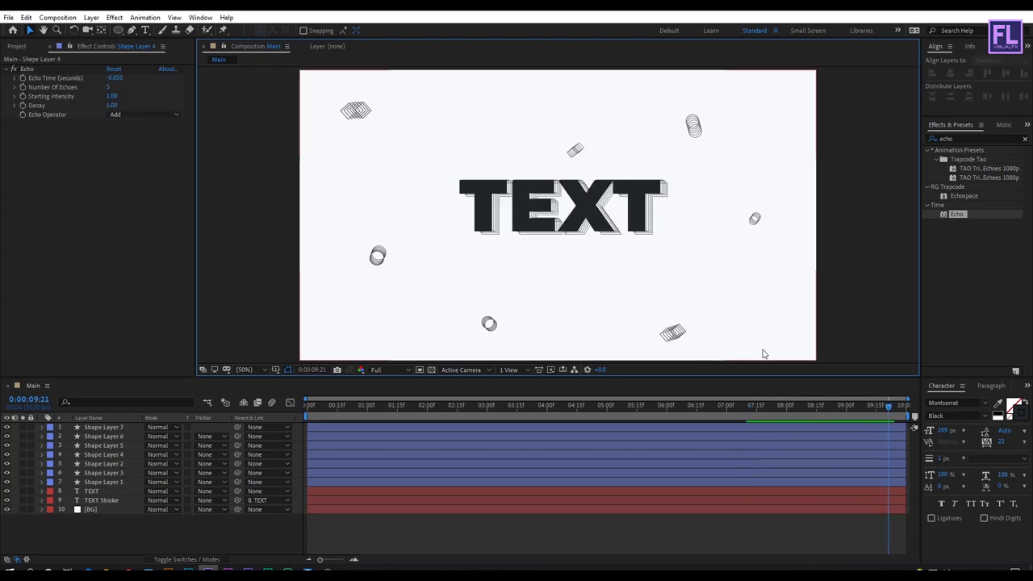
drag(769, 404, 308, 415)
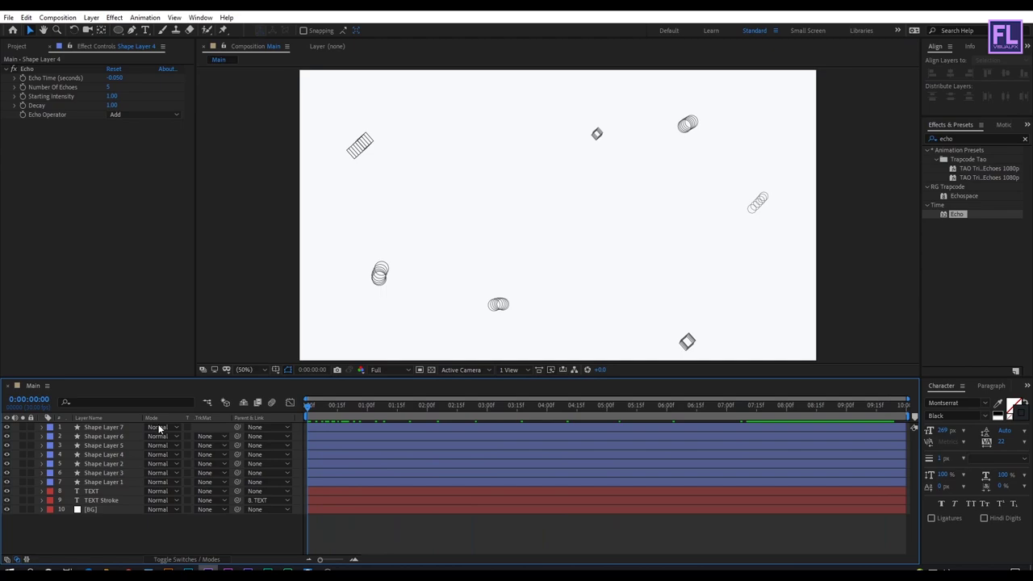
key(space)
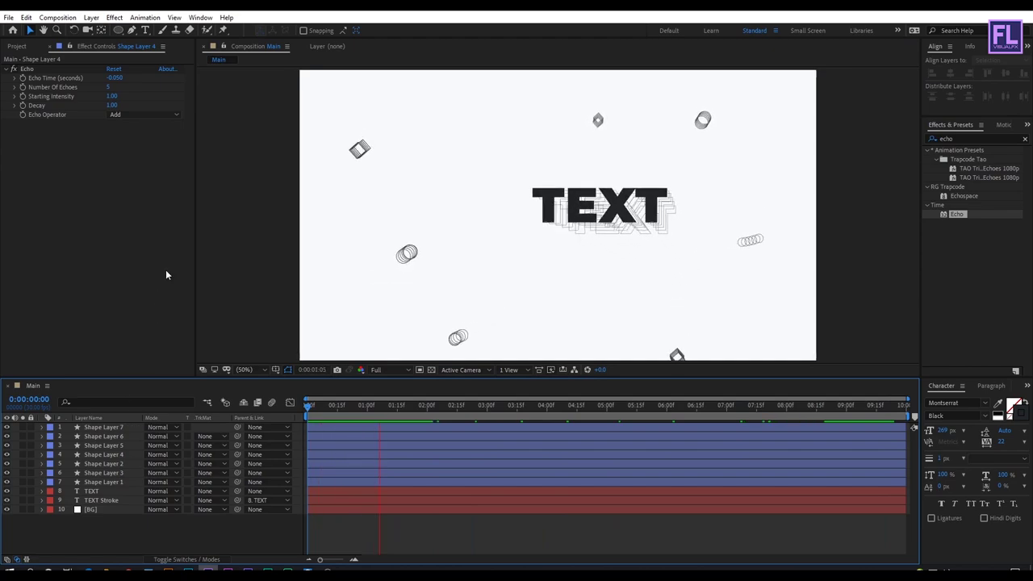